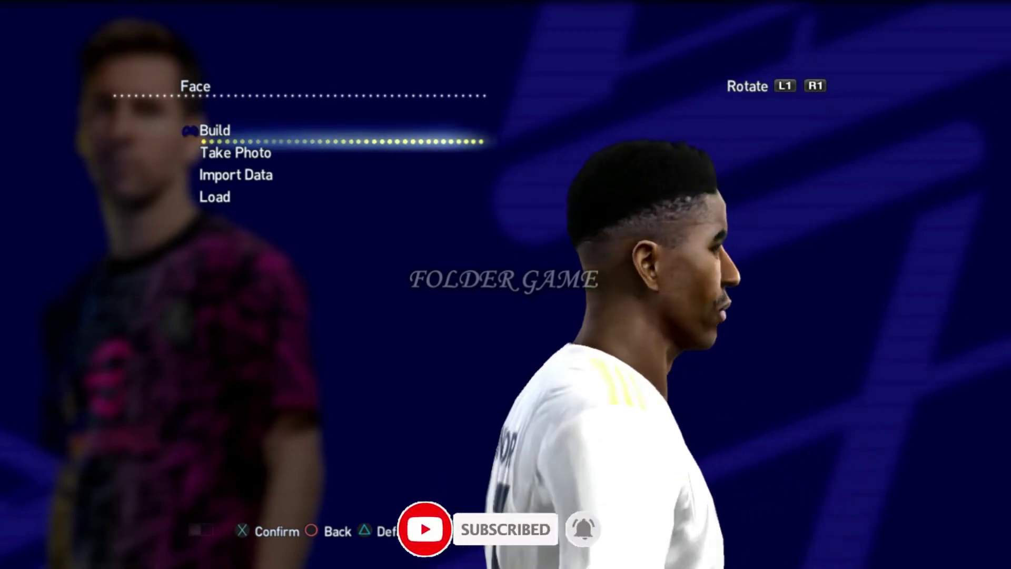
Rotate the player models in the face editor to inspect their faces and hairstyles.
key("w")
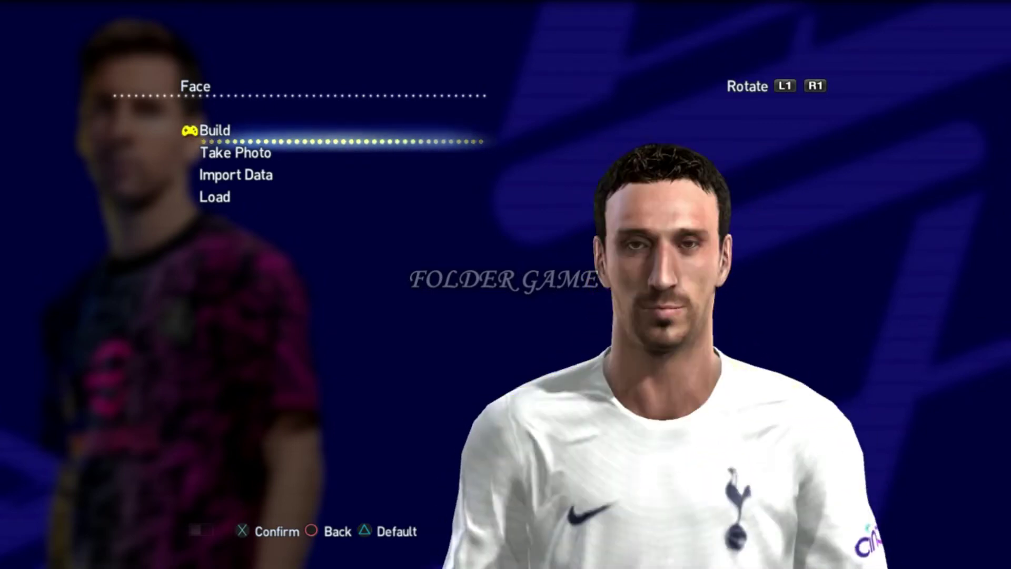
key("w")
key("w")
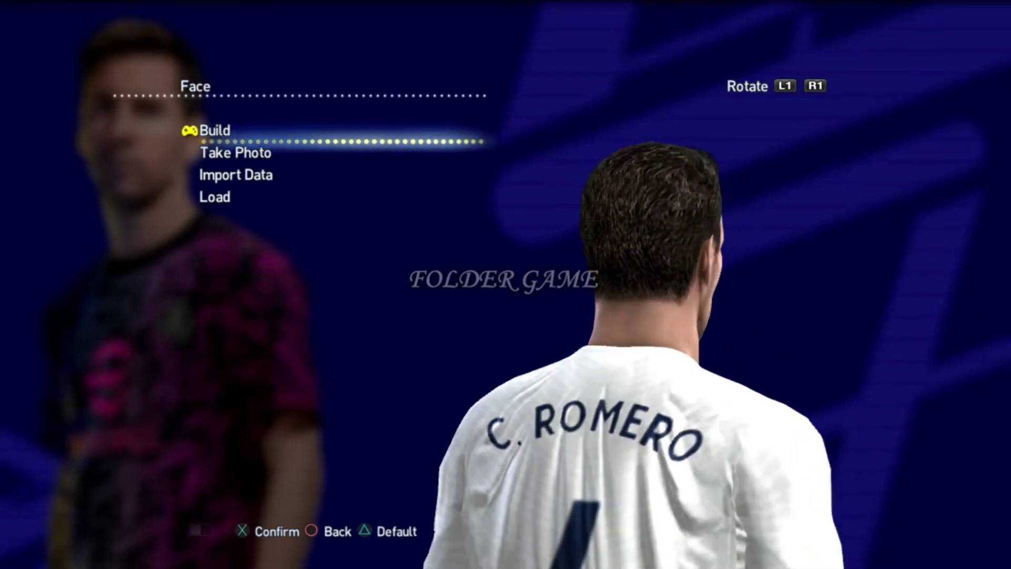
key("w")
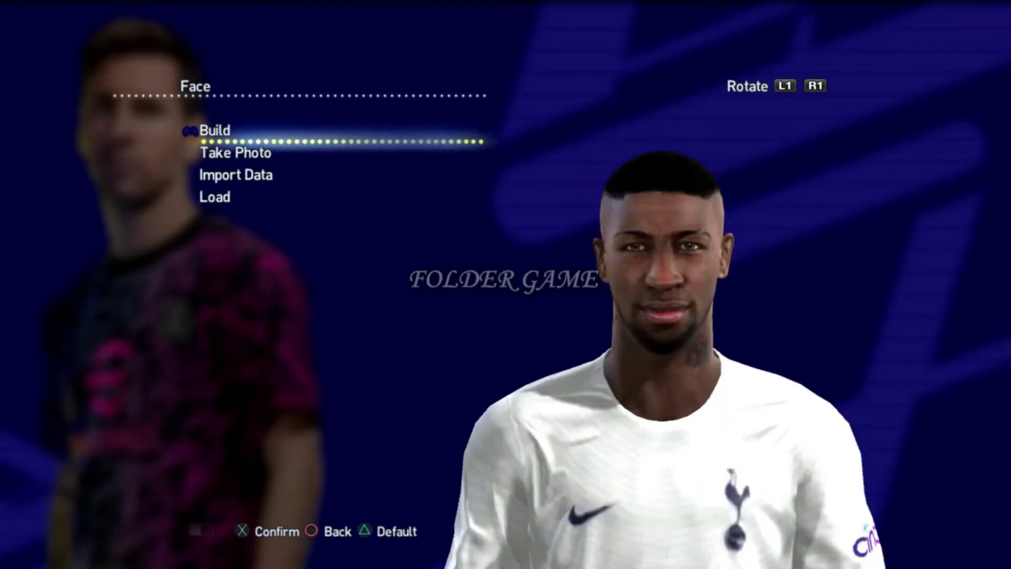
key("w")
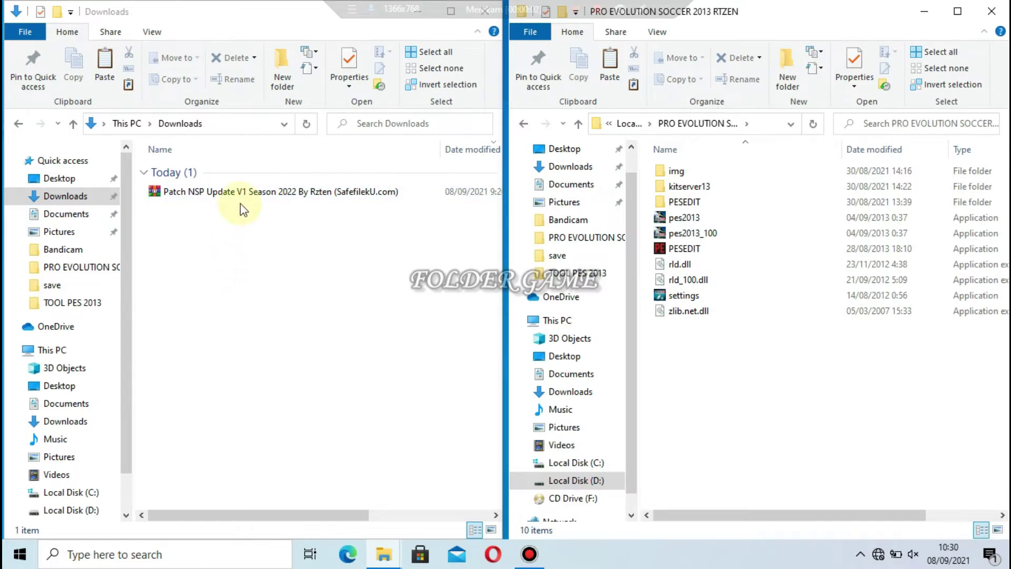
Extract the archive "Patch NSP Update V1 Season 2022 By Rzten (SafefilekU.com)" directly into the Downloads folder.
left_click(243, 194)
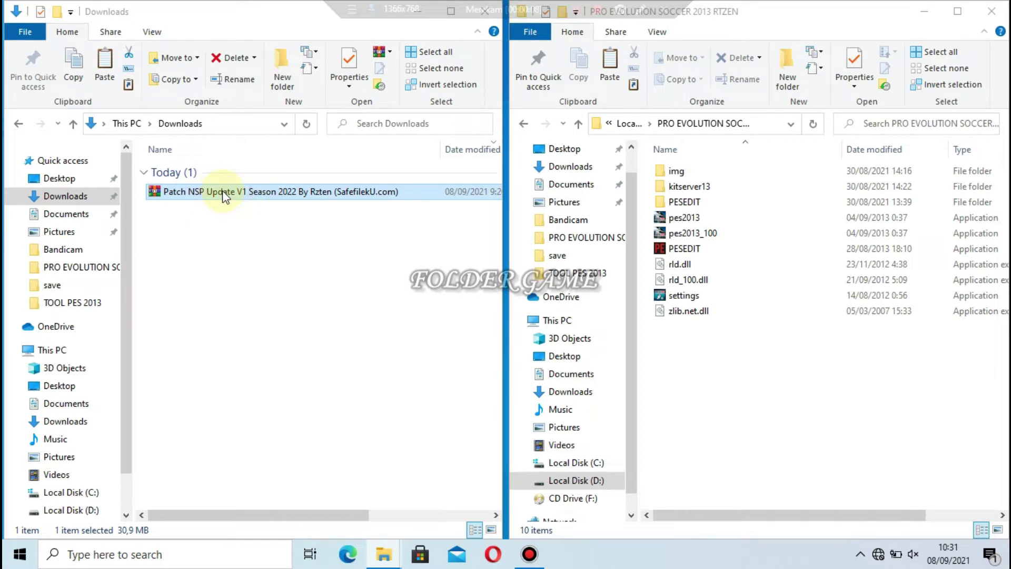
right_click(225, 196)
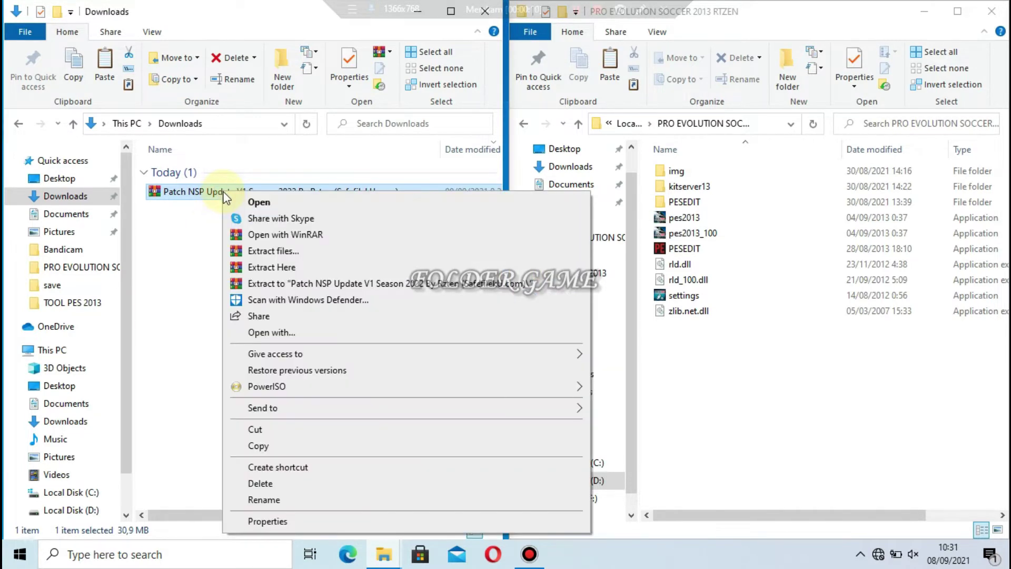
left_click(271, 267)
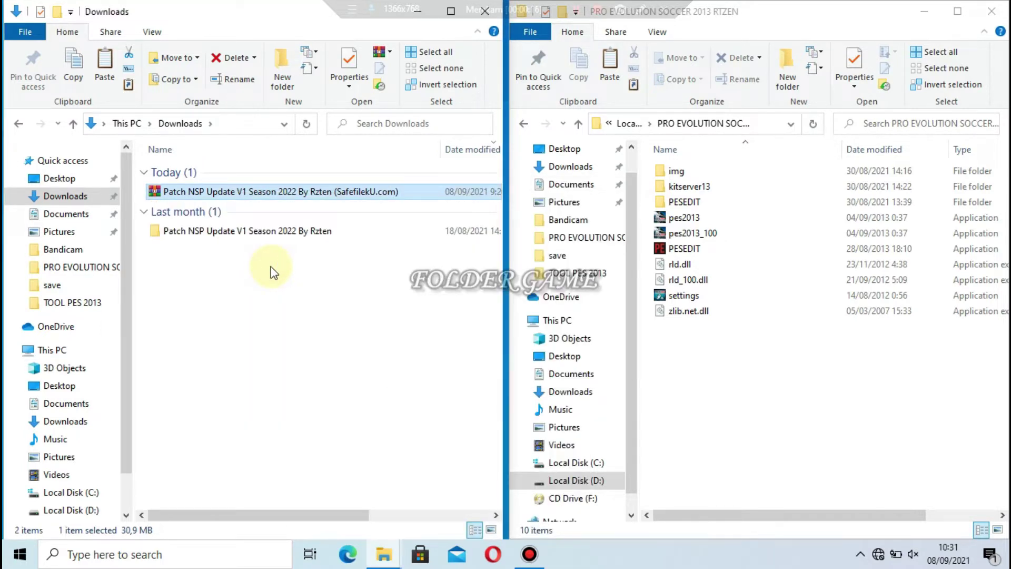
Open the extracted folder "Patch NSP Update V1 Season 2022 By Rzten".
left_click(195, 271)
left_click(195, 232)
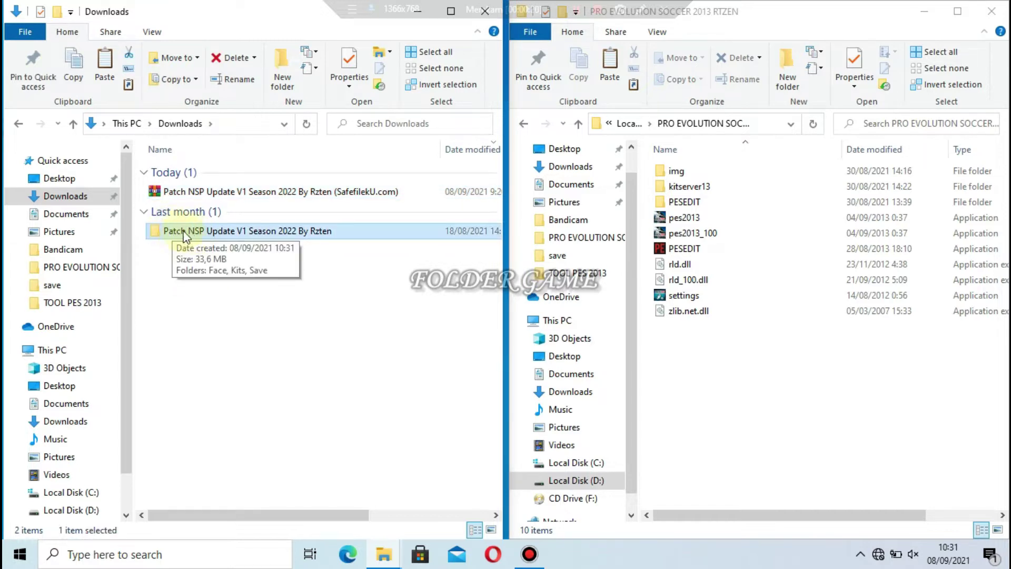
right_click(179, 232)
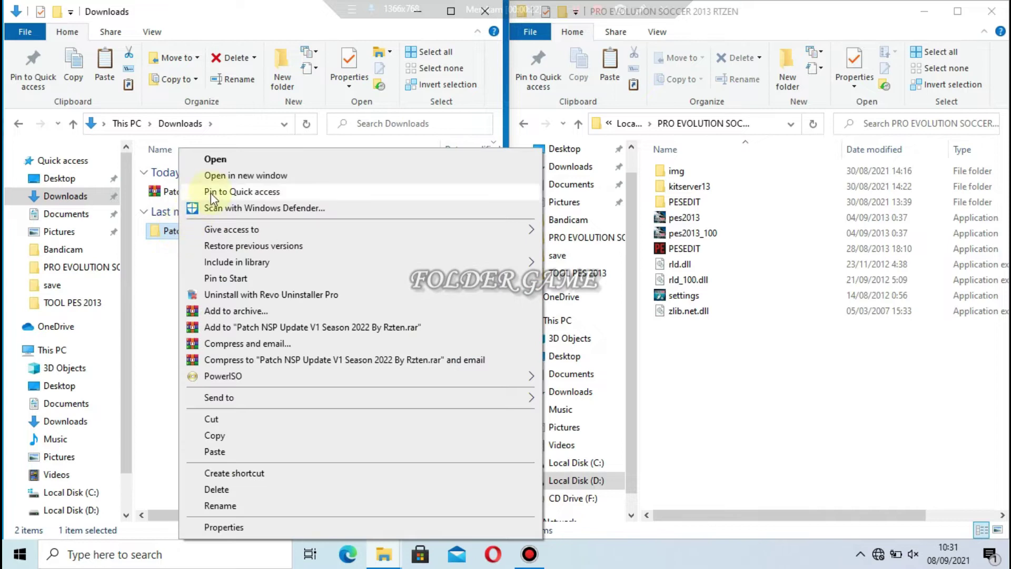
left_click(215, 161)
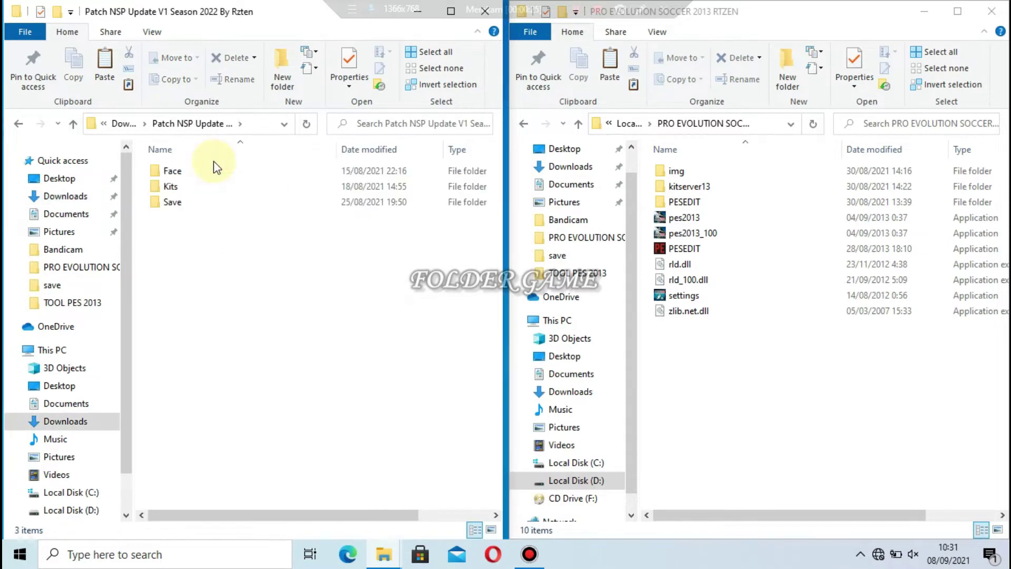
Open the patch's Face folder and go into its GDB subfolder.
left_click(172, 171)
left_click(176, 190)
left_click(175, 172)
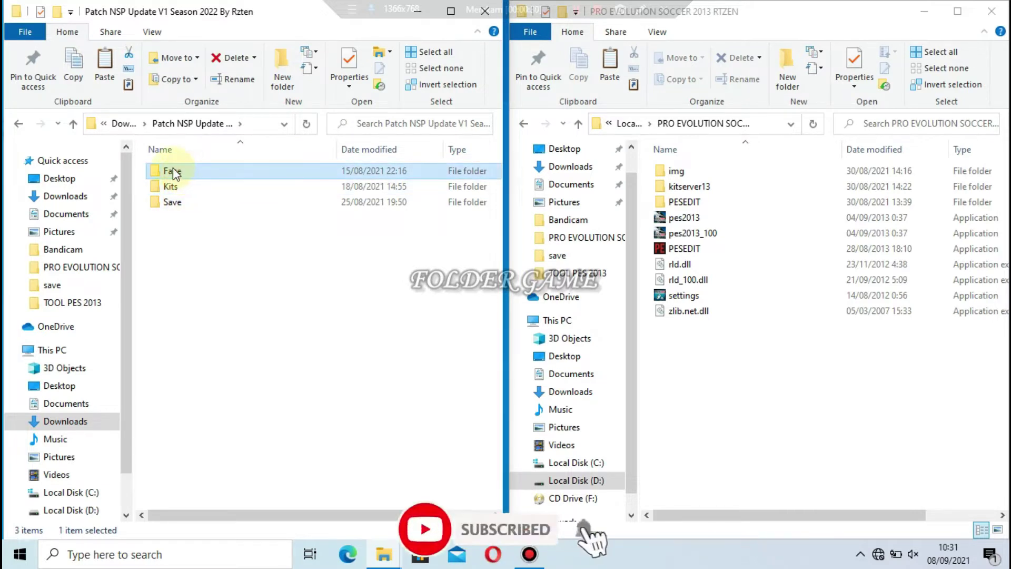
right_click(174, 169)
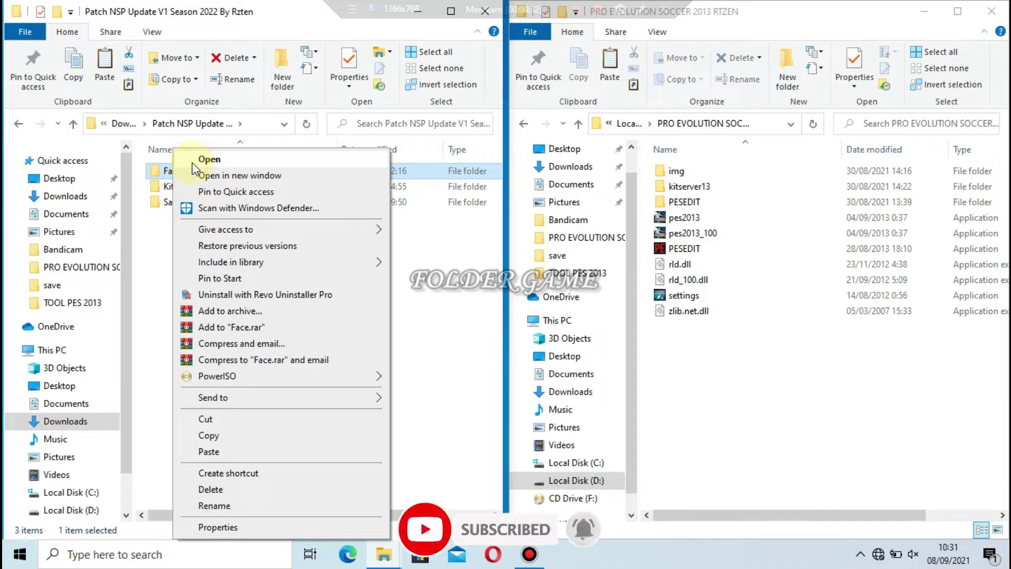
left_click(192, 162)
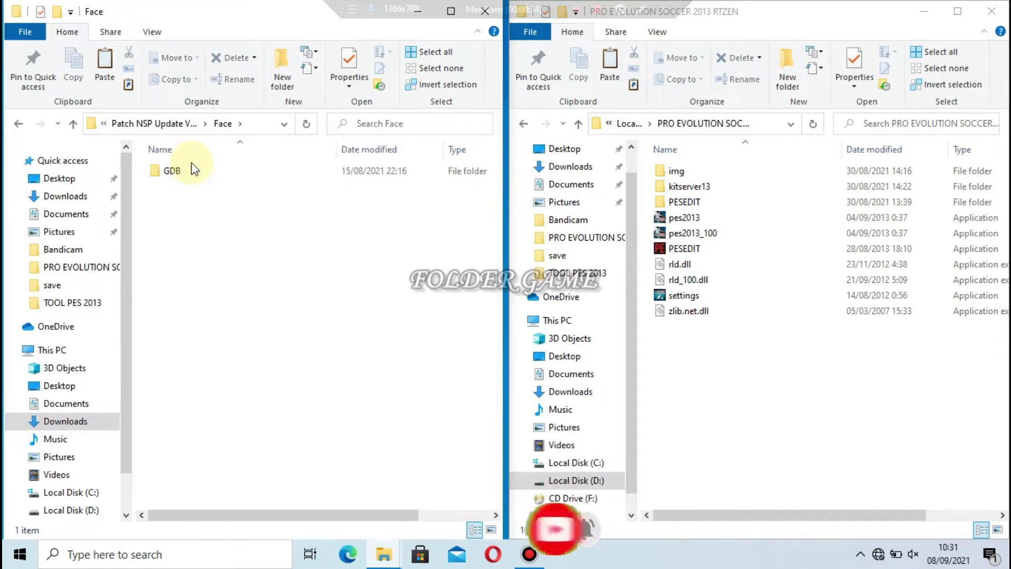
left_click(173, 172)
right_click(172, 173)
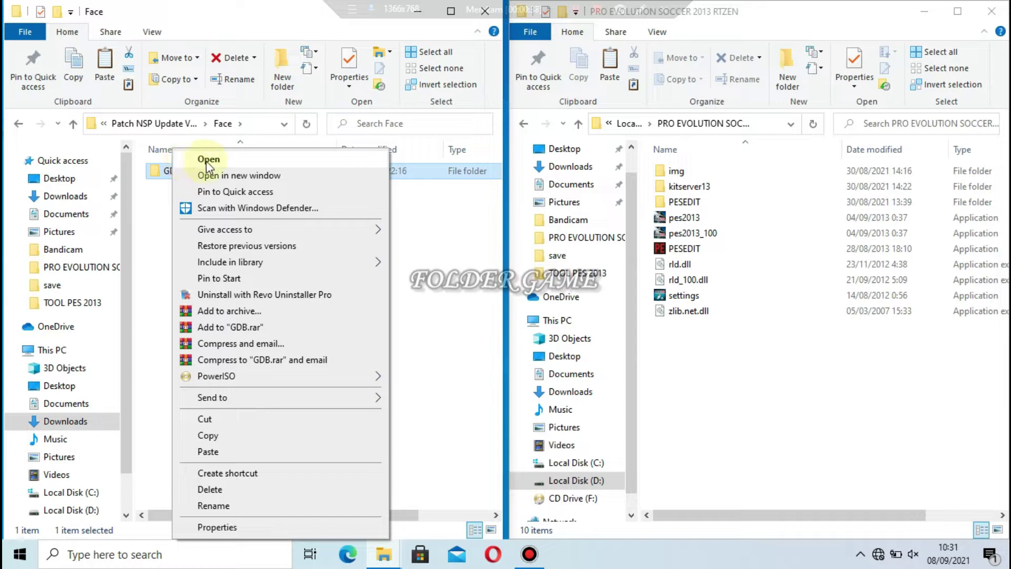
left_click(206, 160)
Open the faces folder inside the patch's GDB folder and go into its Other subfolder.
left_click(184, 173)
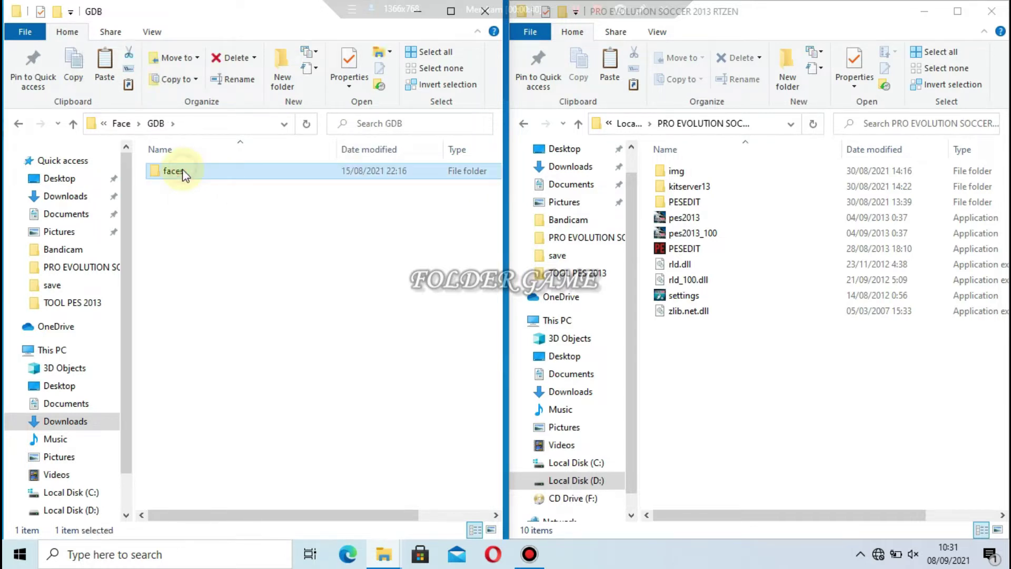
right_click(184, 174)
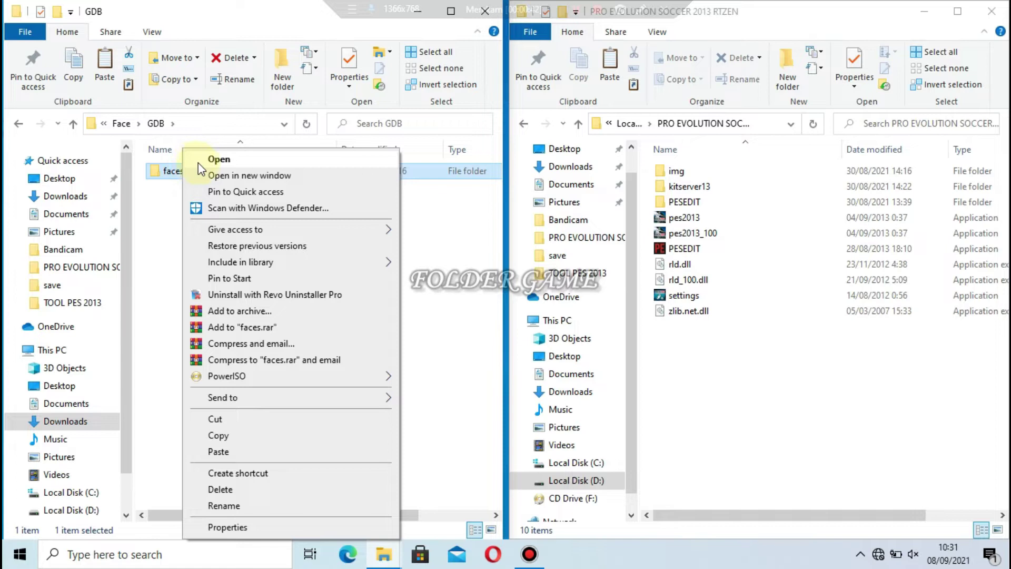
left_click(199, 161)
left_click(182, 174)
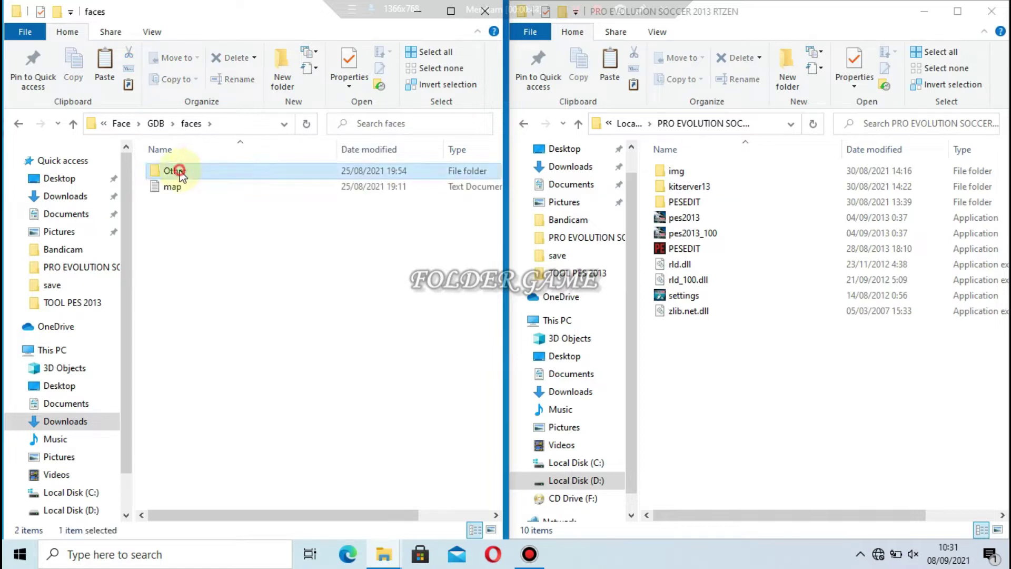
right_click(182, 173)
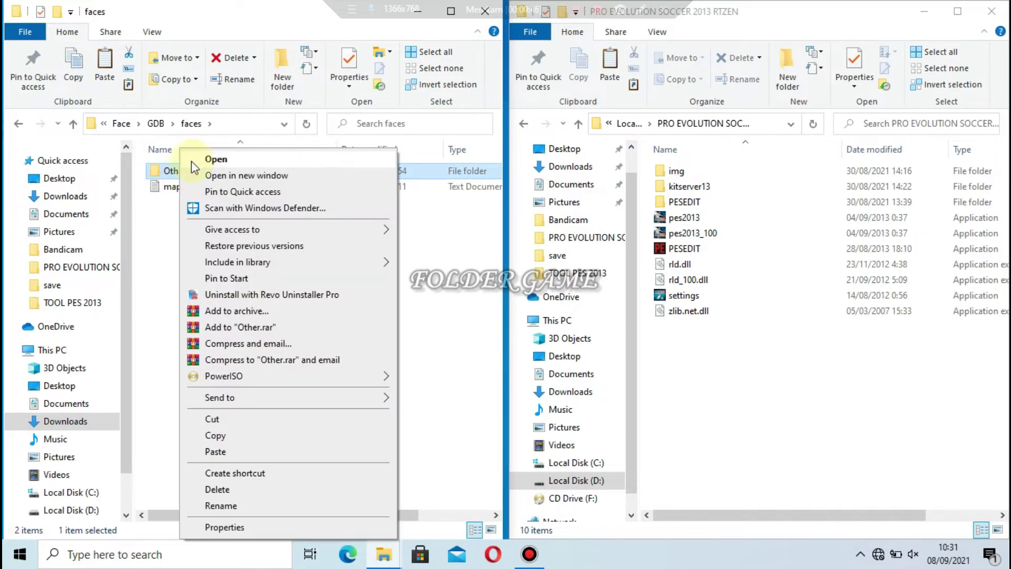
left_click(203, 168)
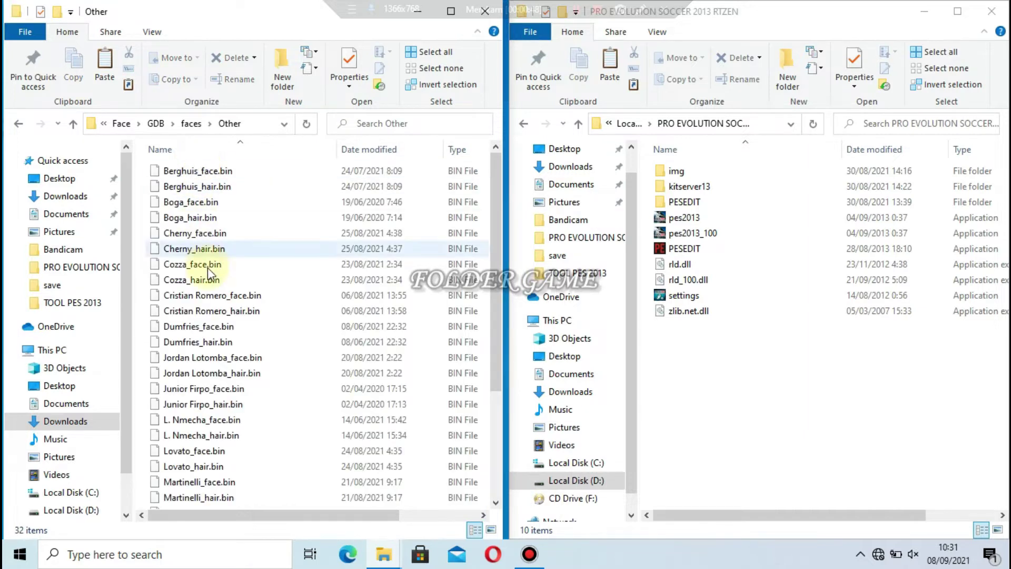
Copy all the face and hair BIN files in the patch's Other folder.
left_click(253, 283)
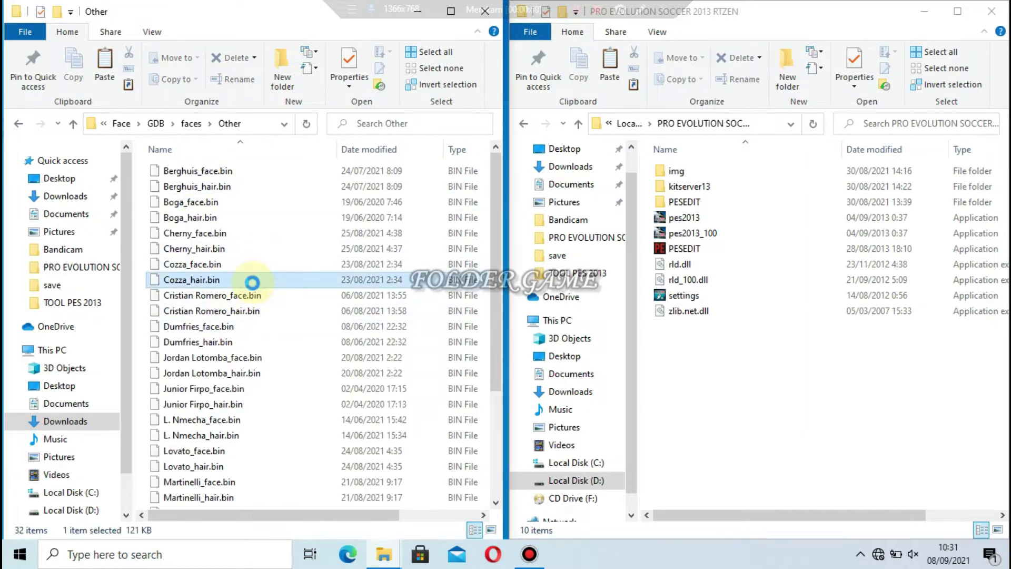
key("ctrl+a")
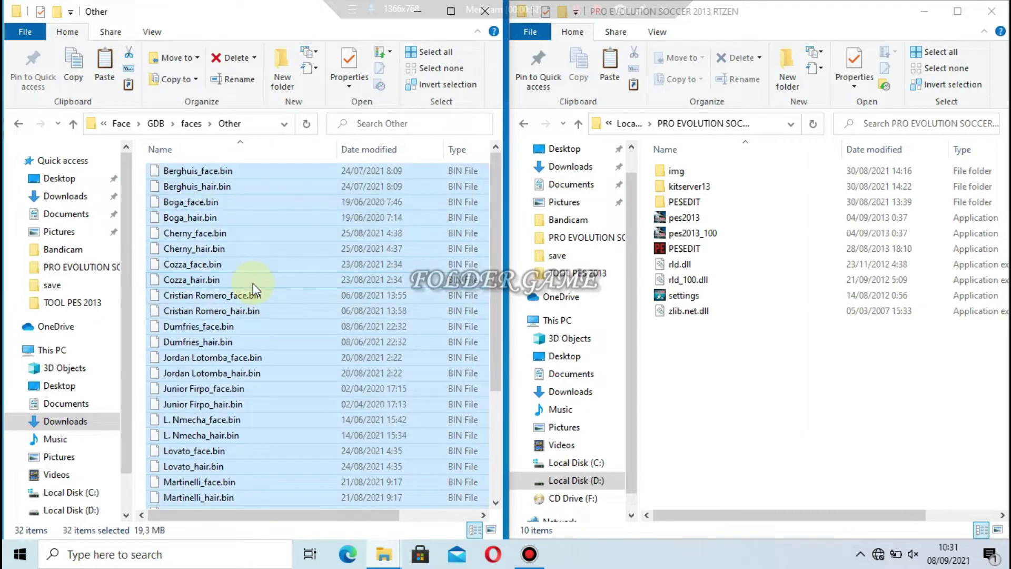
right_click(249, 251)
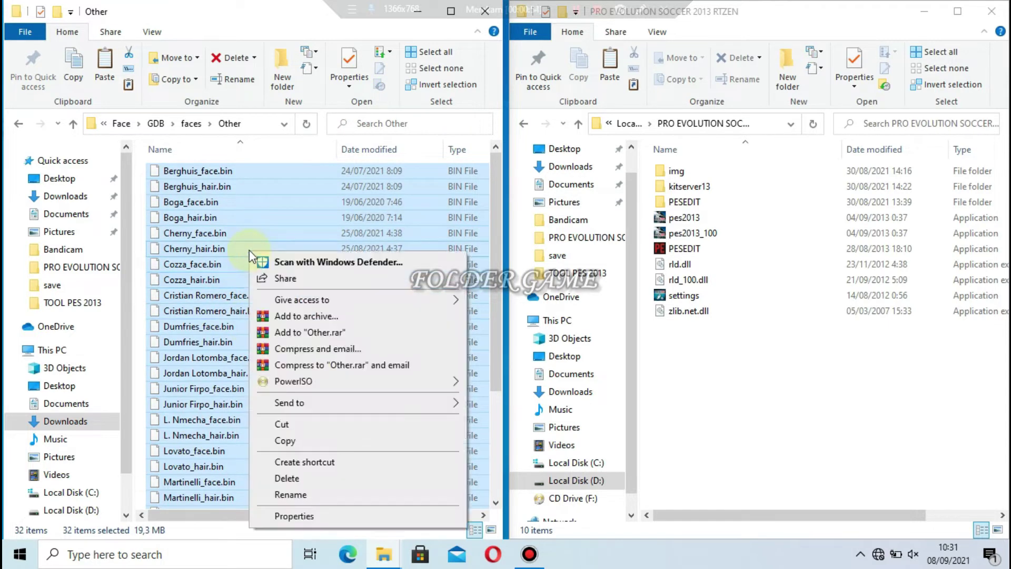
left_click(298, 440)
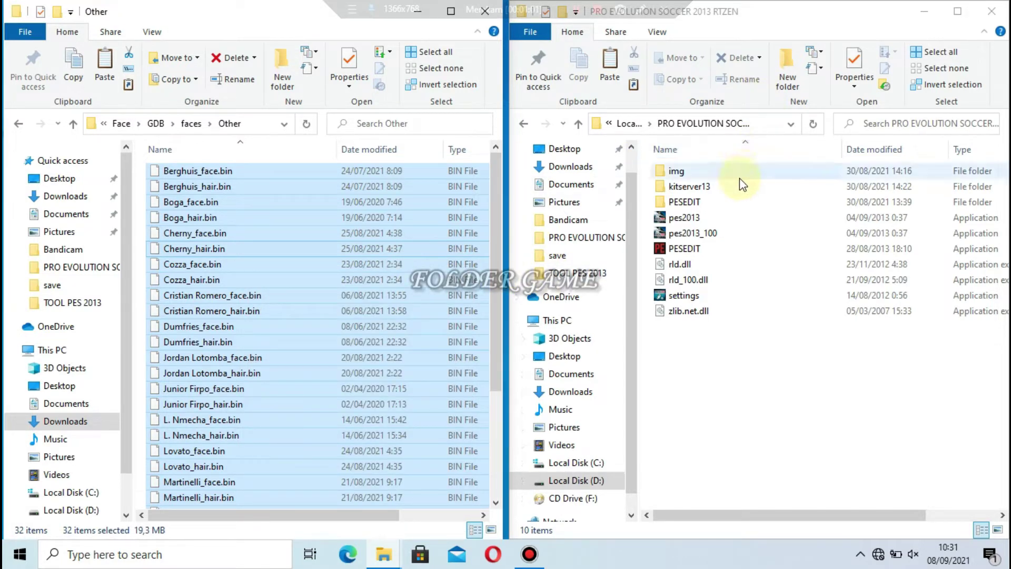
In the PRO EVOLUTION SOCCER 2013 RTZEN game folder, open kitserver13, GDB, faces.
left_click(710, 188)
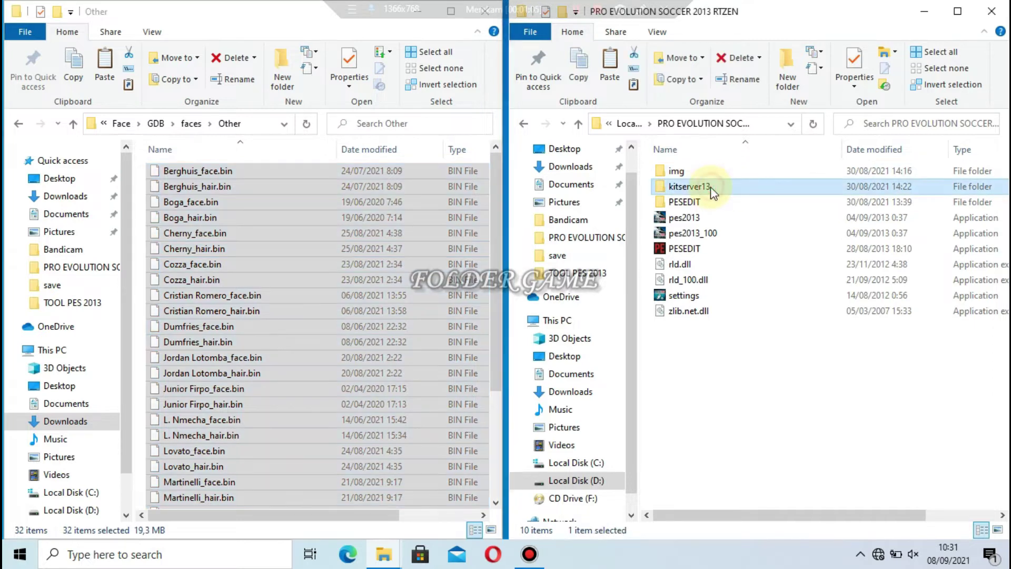
right_click(699, 187)
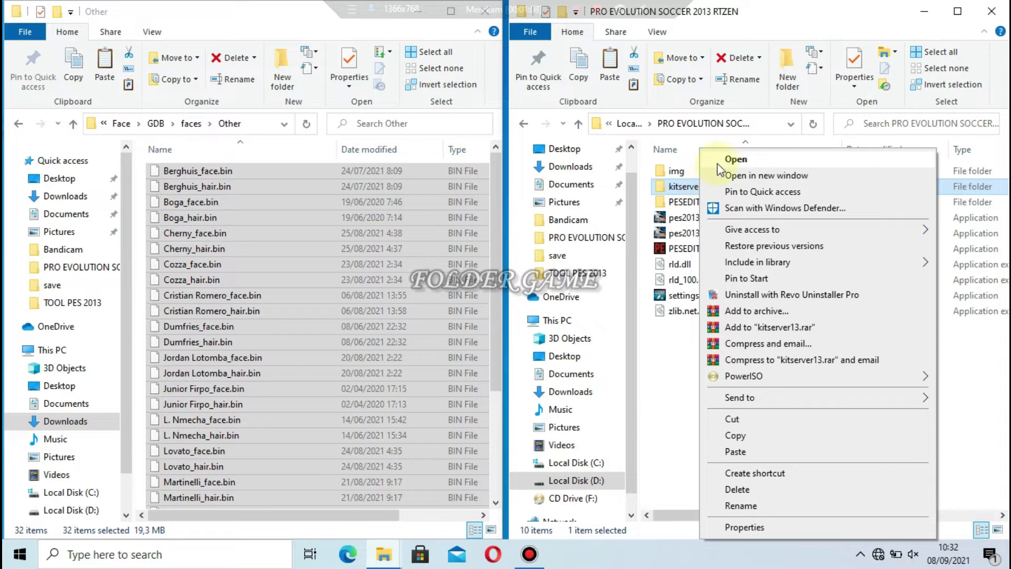
left_click(719, 161)
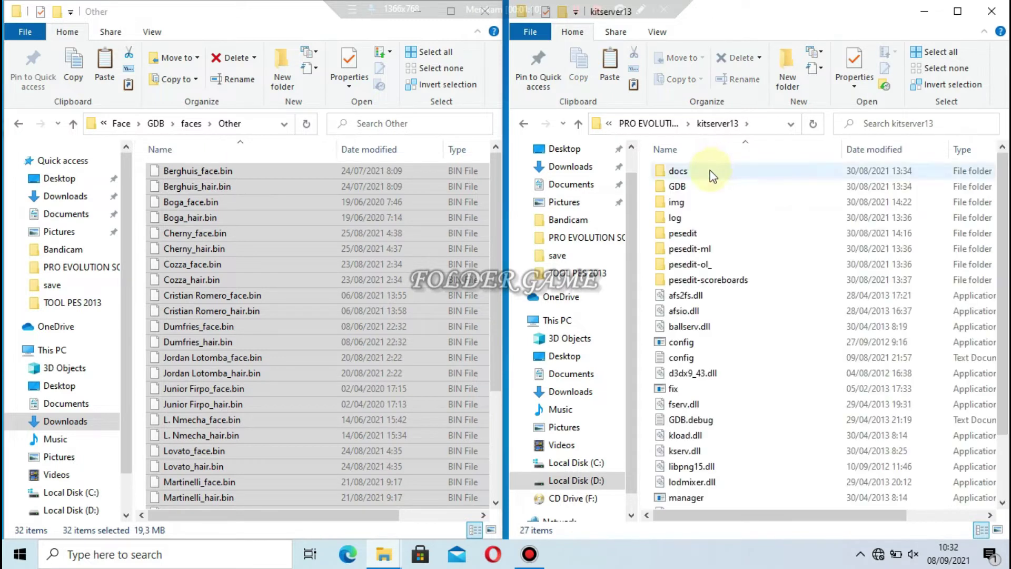
left_click(682, 187)
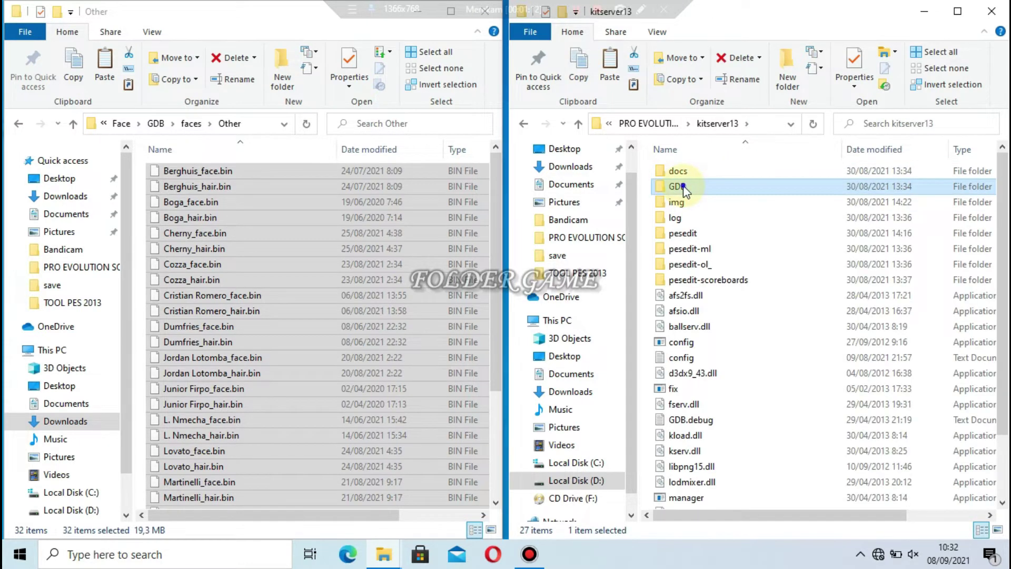
right_click(683, 186)
left_click(698, 161)
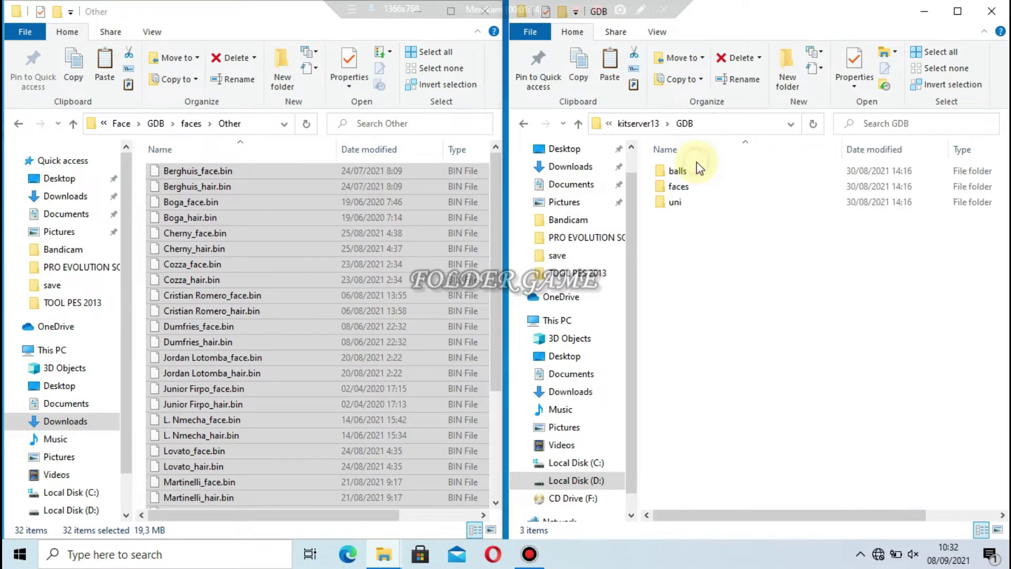
left_click(679, 187)
right_click(679, 189)
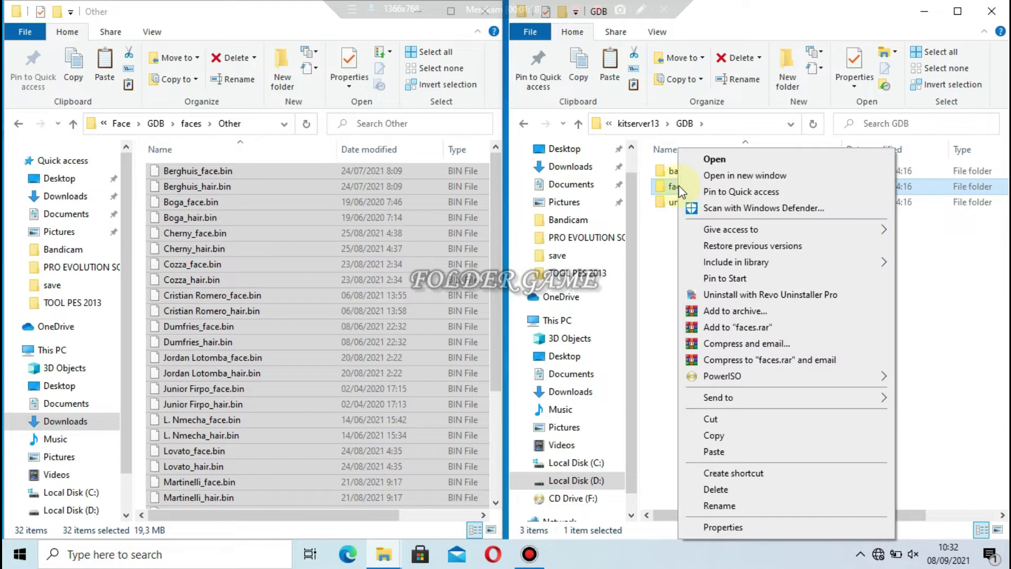
left_click(714, 159)
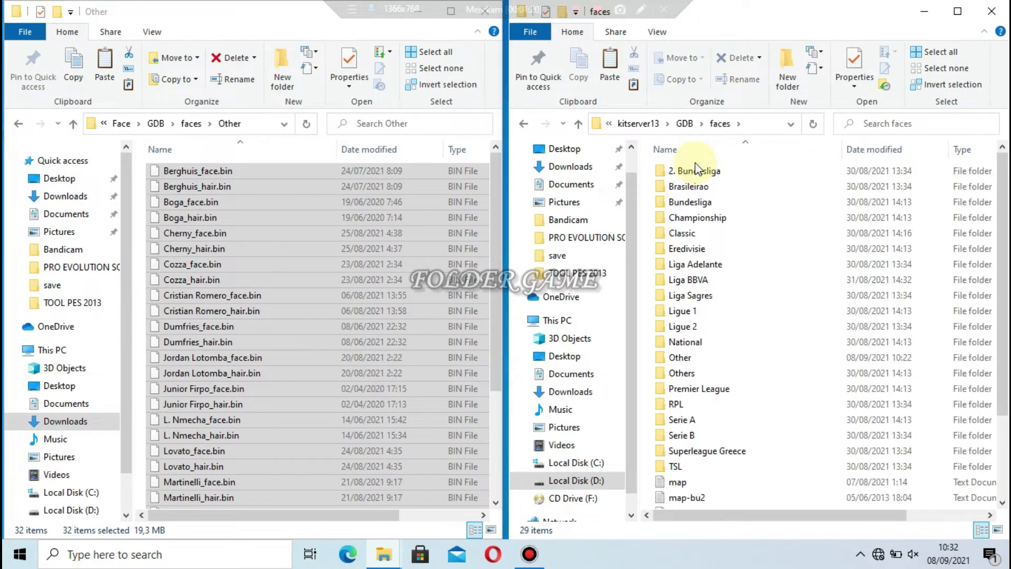
Paste the copied face and hair files into the Other folder of the game's faces folder, replacing the existing files.
left_click(680, 358)
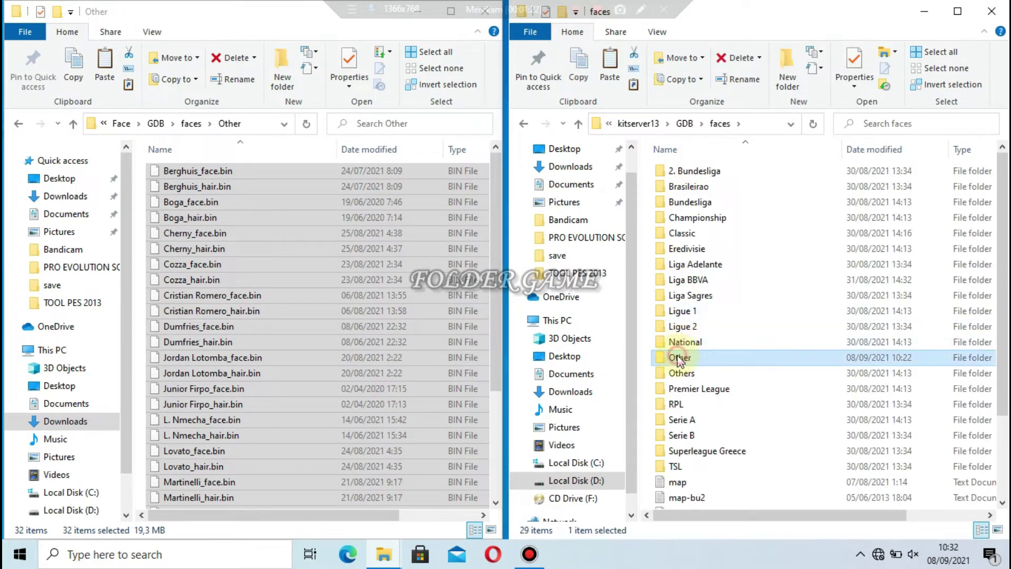
left_click(681, 359)
right_click(682, 359)
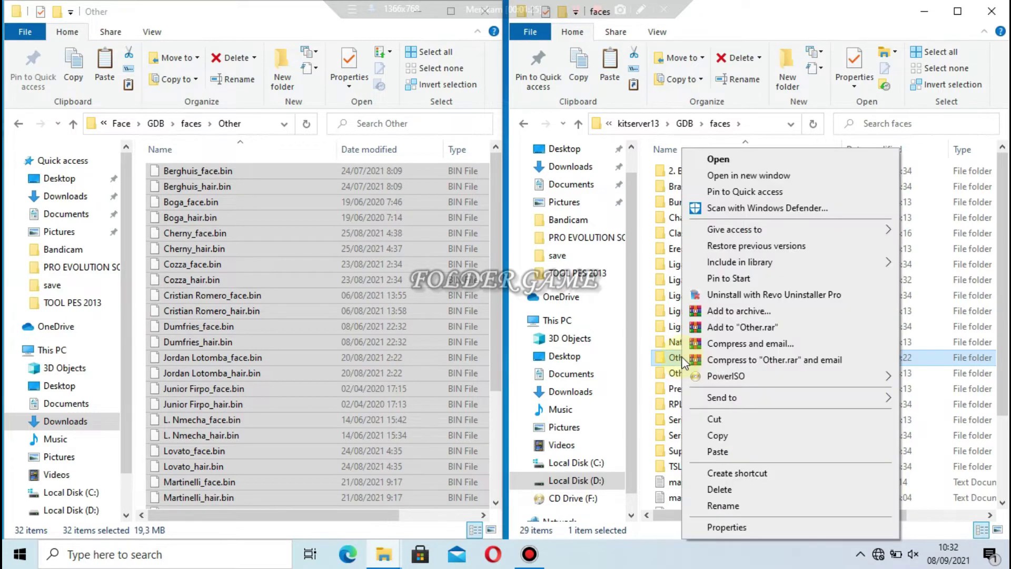
left_click(726, 161)
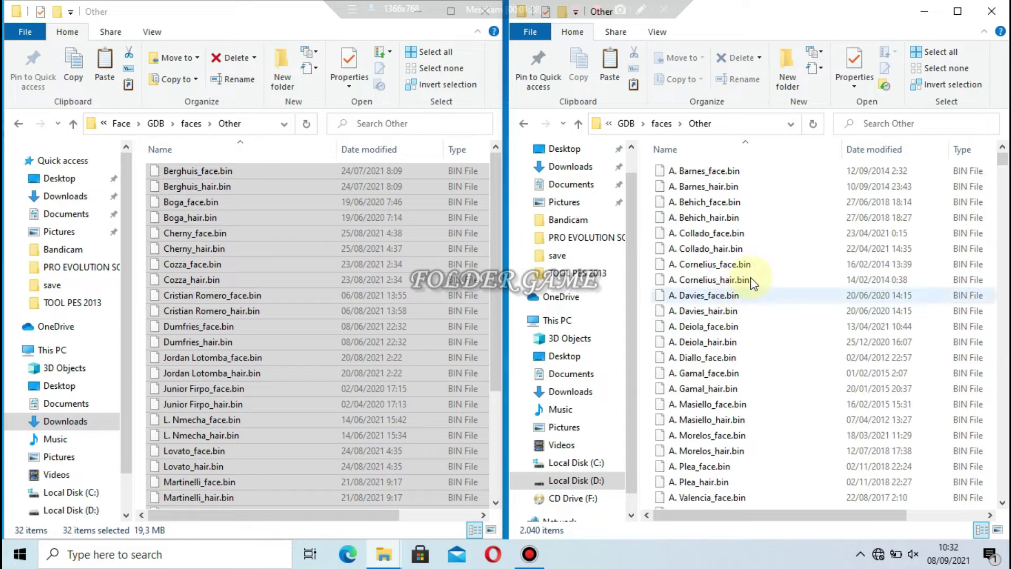
right_click(779, 270)
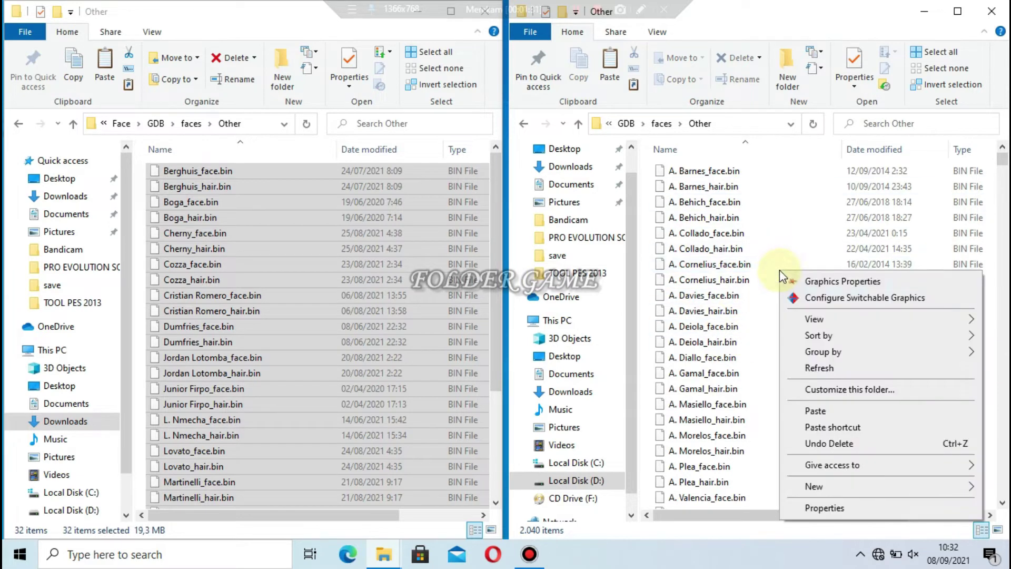
left_click(814, 411)
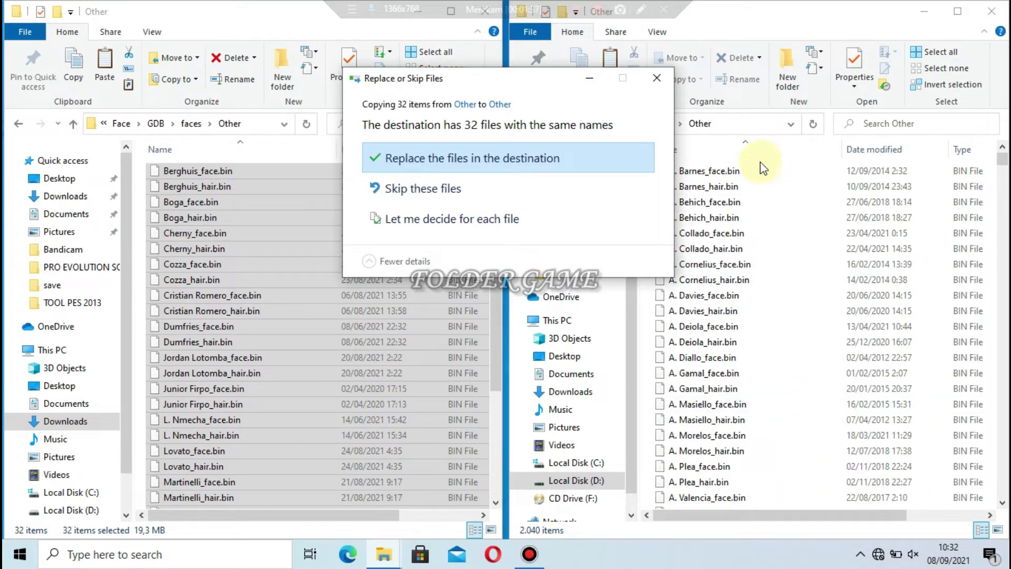
left_click(522, 156)
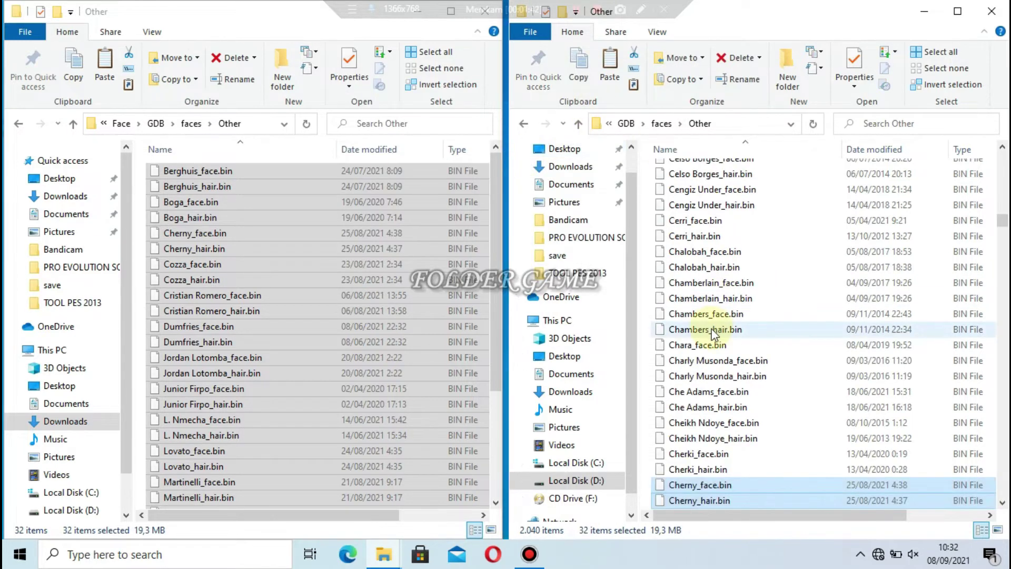
Return to the PRO EVOLUTION SOCCER 2013 RTZEN game folder and to the Patch NSP Update V1 Season 2022 main folder.
left_click(625, 126)
left_click(632, 124)
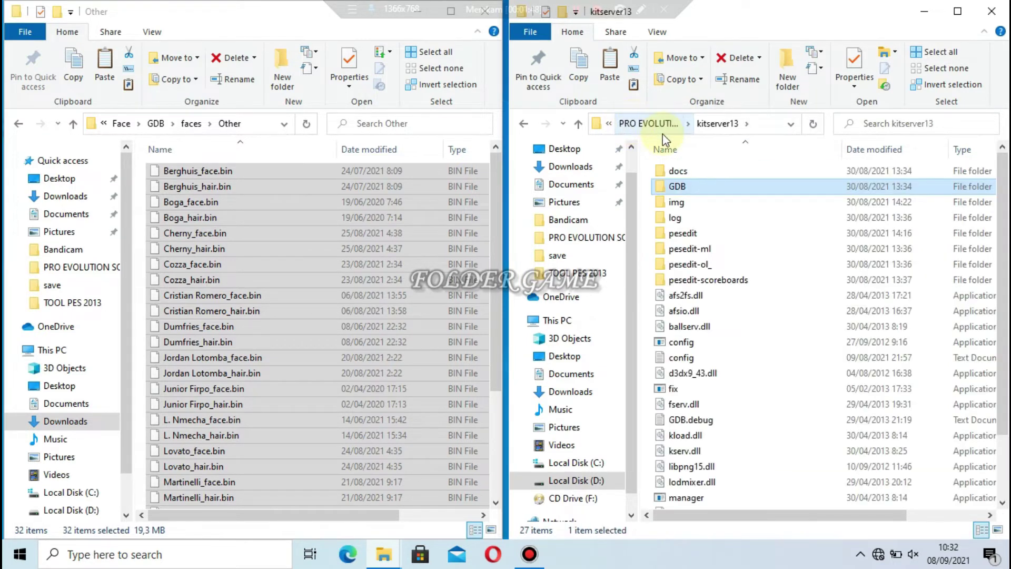
left_click(640, 124)
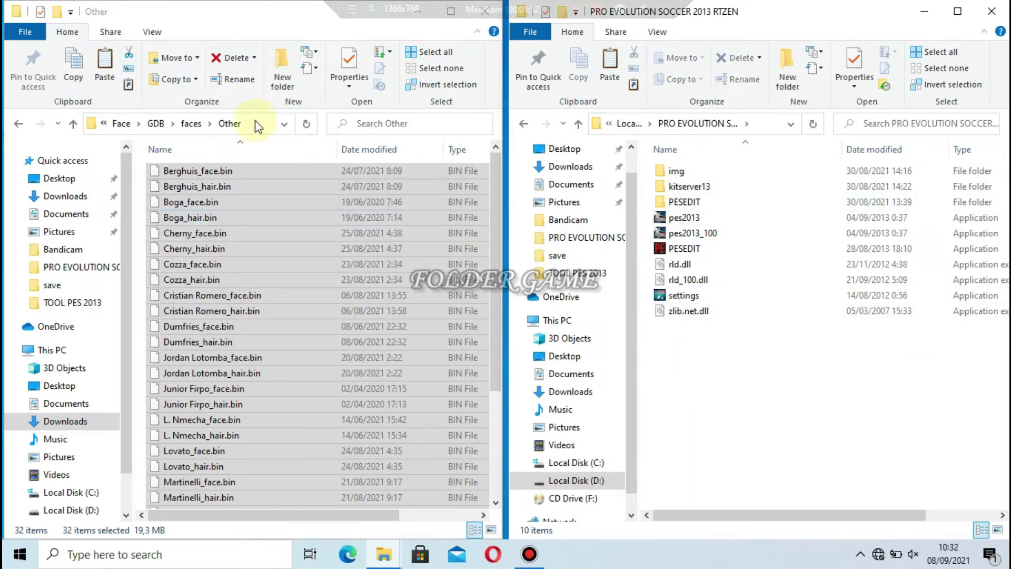
left_click(105, 123)
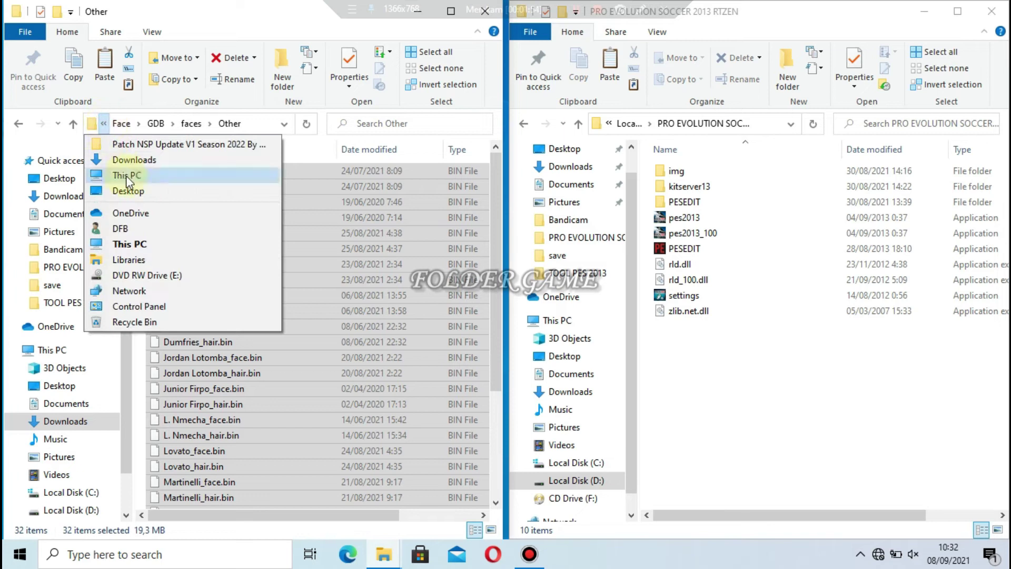
left_click(140, 143)
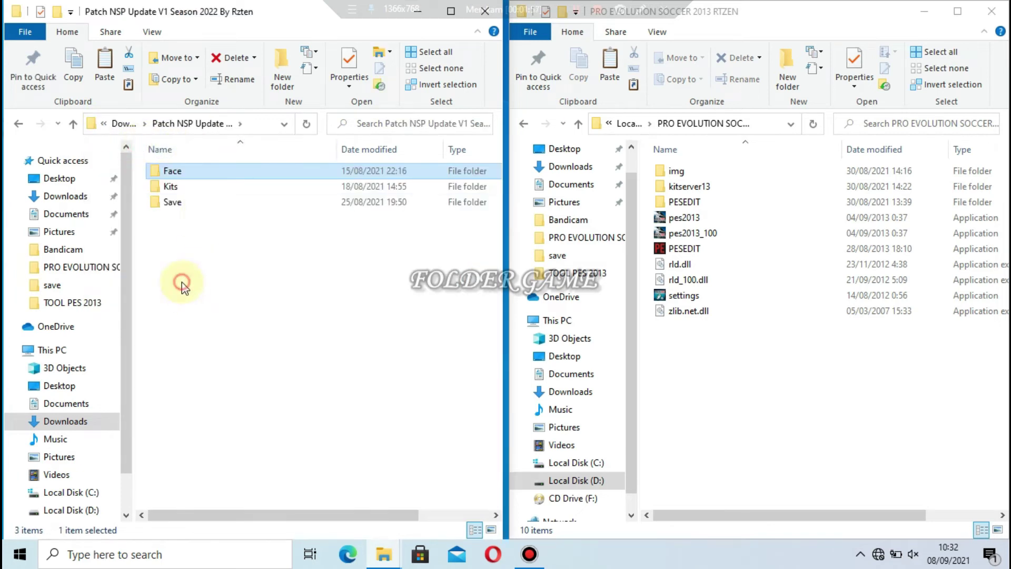
Open the patch's Kits folder and go into its GDB subfolder.
left_click(169, 187)
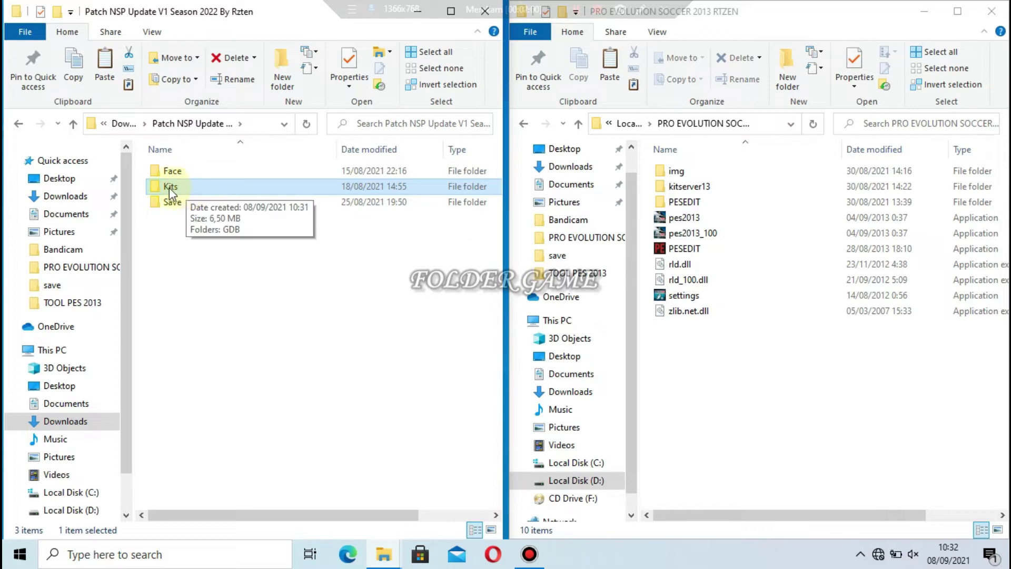
right_click(176, 188)
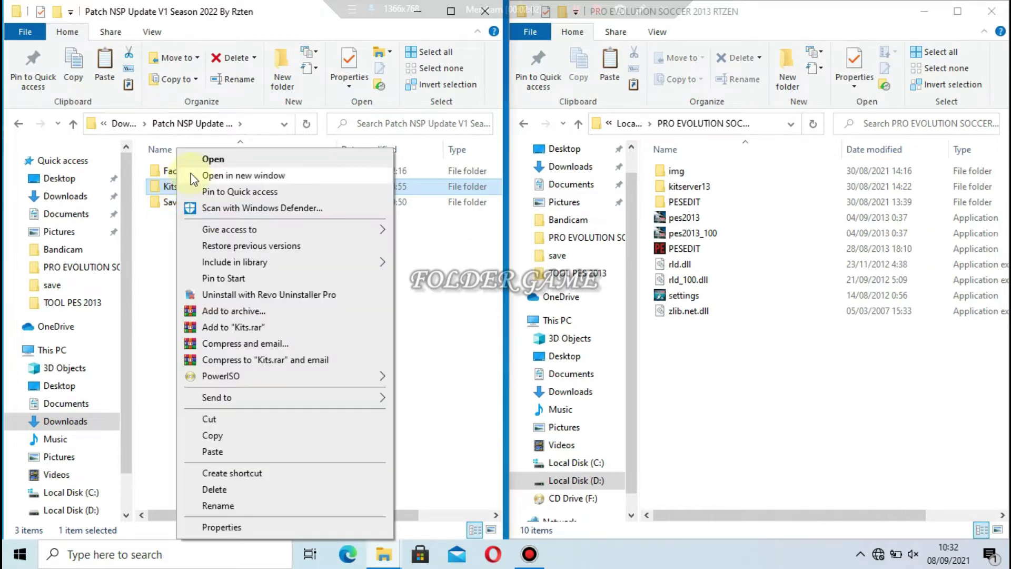
left_click(196, 165)
left_click(189, 169)
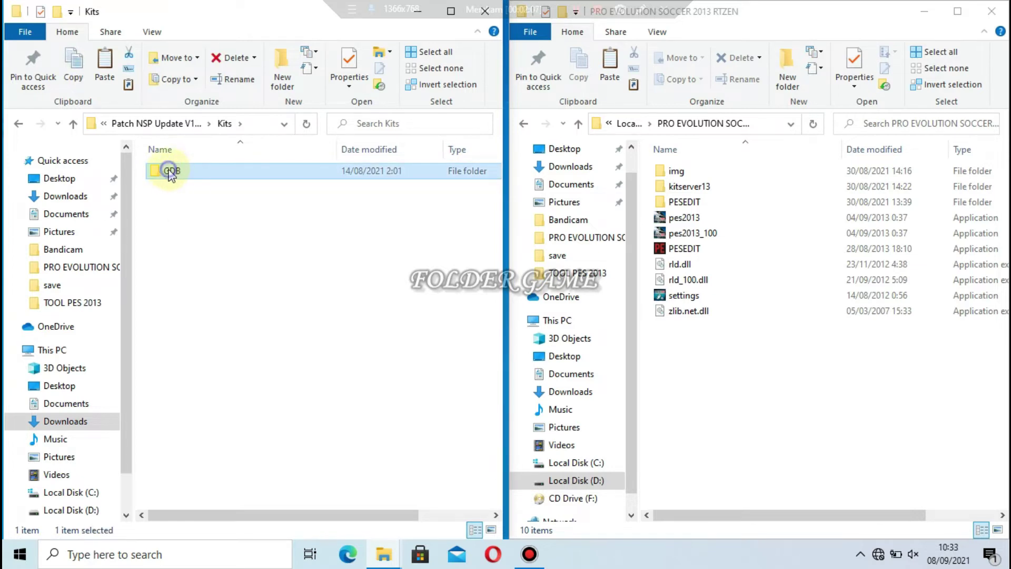
right_click(169, 173)
left_click(182, 161)
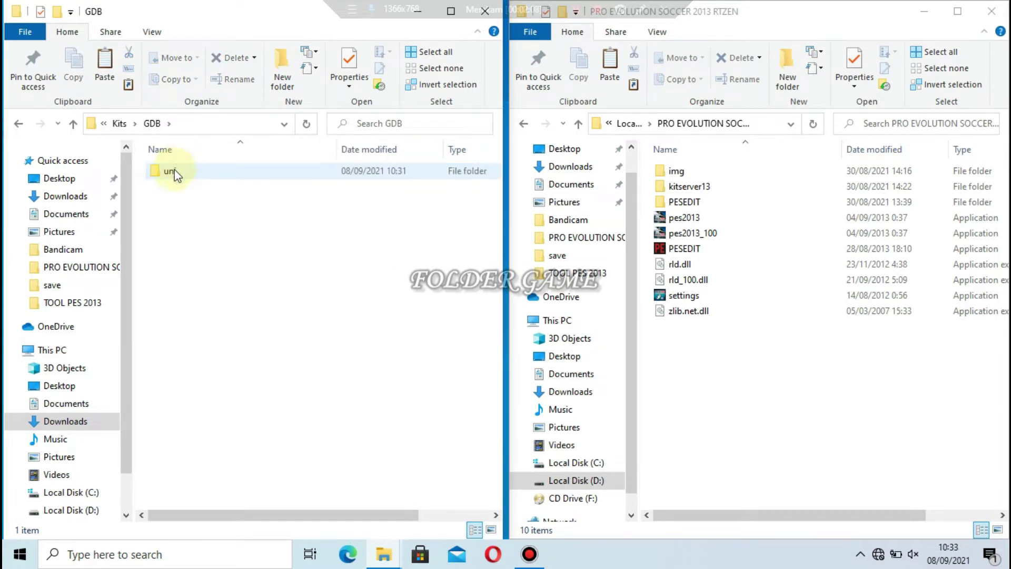
Open the uni folder inside the patch's Kits GDB folder and go into its Club subfolder.
left_click(175, 174)
right_click(174, 173)
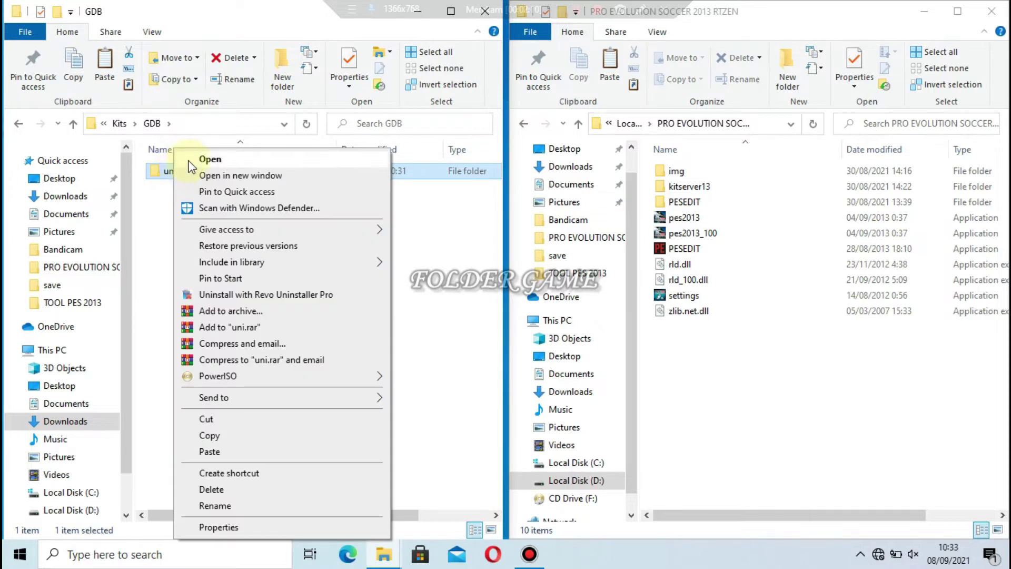
left_click(185, 160)
left_click(177, 172)
right_click(179, 172)
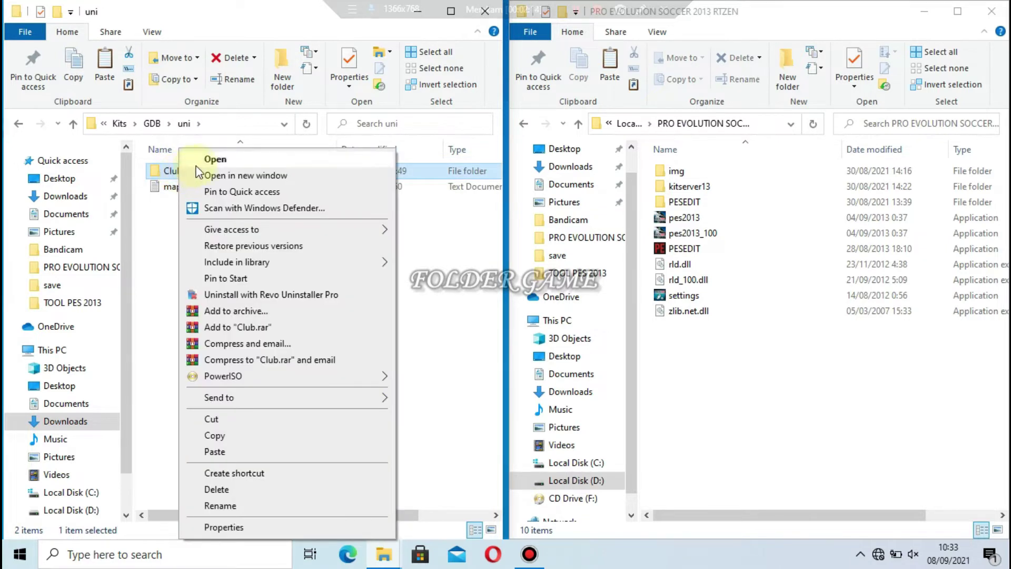
left_click(193, 161)
Open the Others folder in the patch's Club folder and go into its Celtic subfolder.
left_click(186, 176)
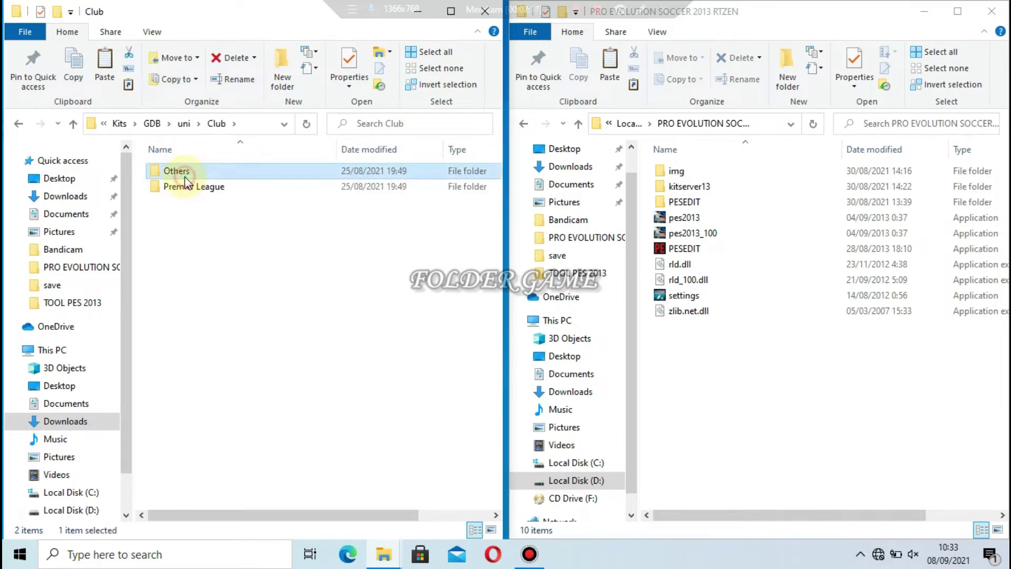
right_click(180, 173)
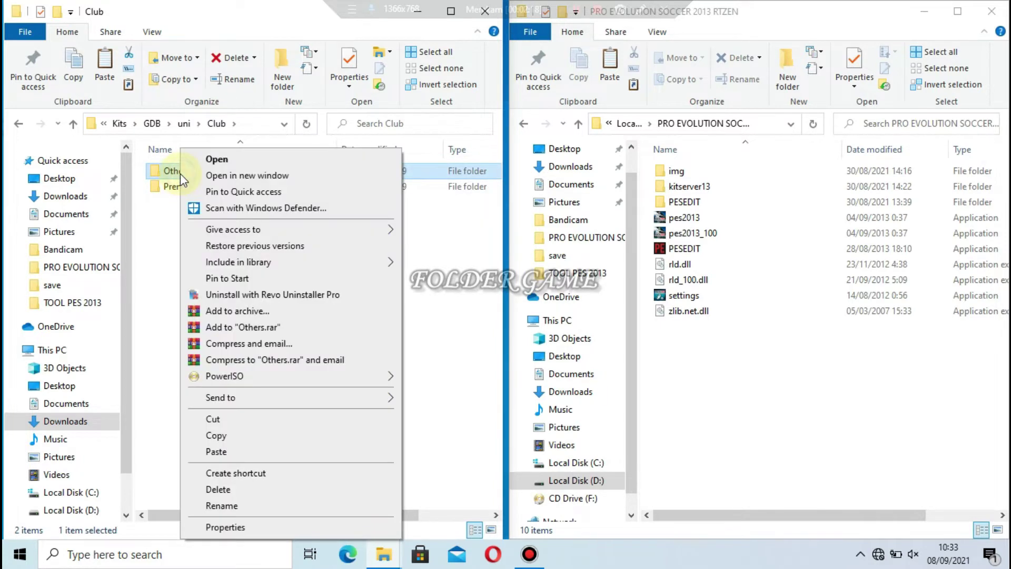
left_click(193, 167)
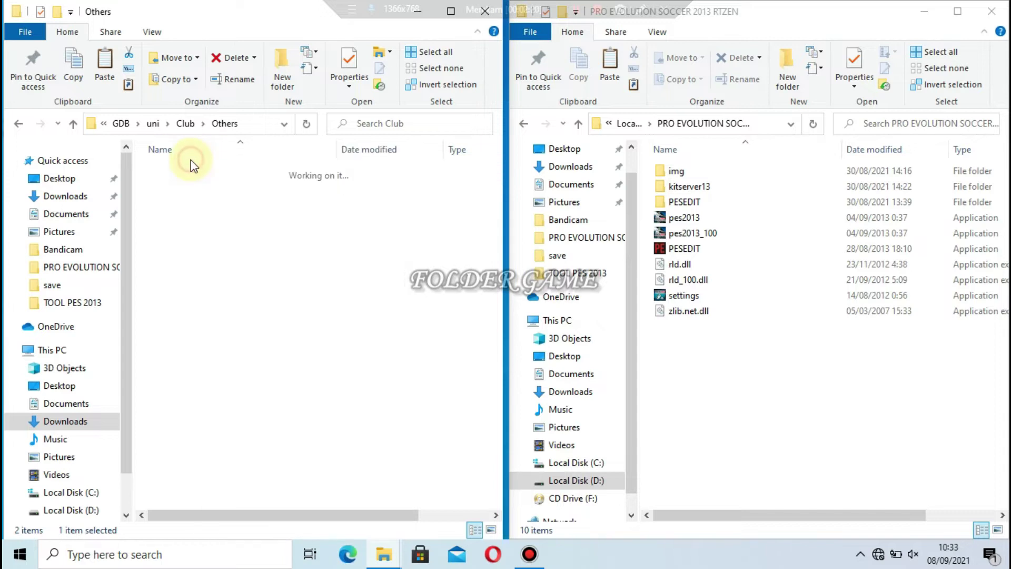
left_click(179, 178)
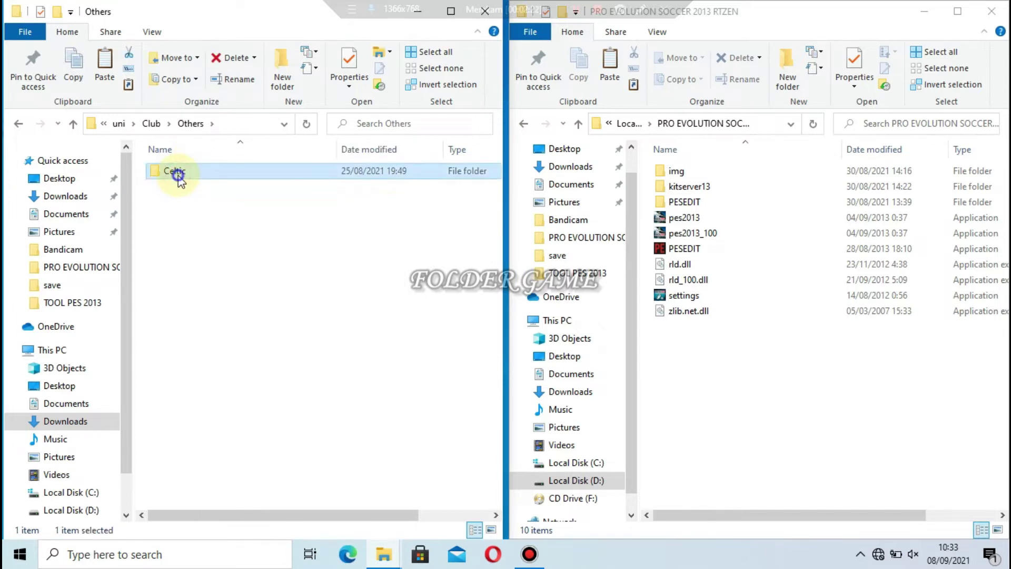
right_click(179, 178)
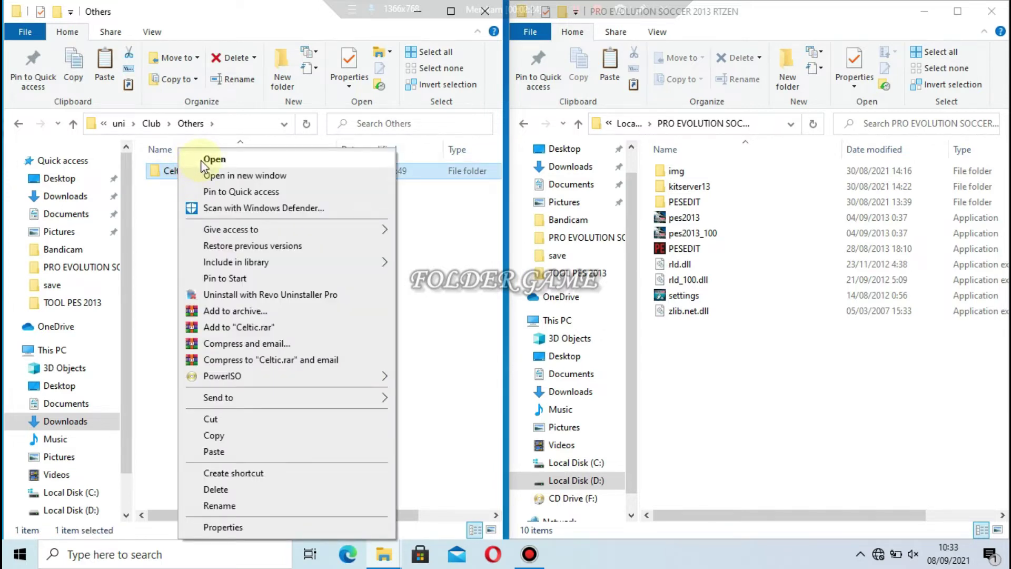
left_click(202, 167)
Copy all the kit folders in the patch's Celtic folder, from euro-ga to pc.
left_click_drag(194, 401, 219, 169)
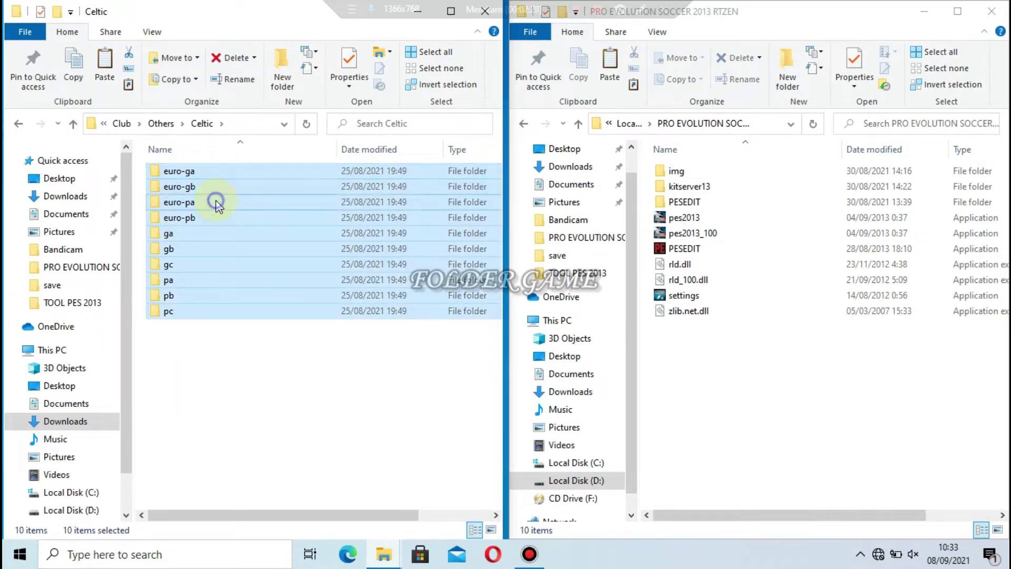
right_click(217, 202)
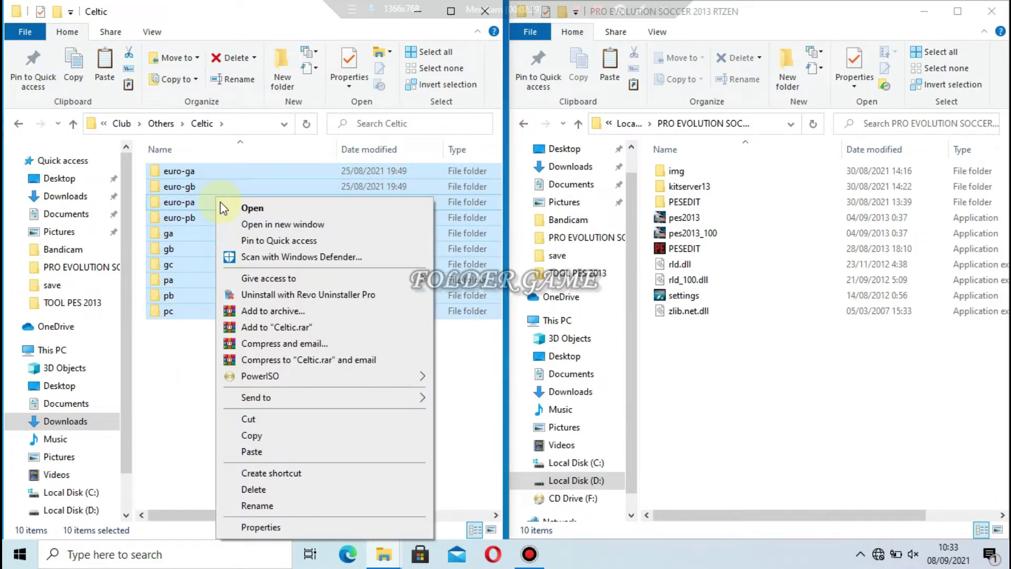
left_click(258, 436)
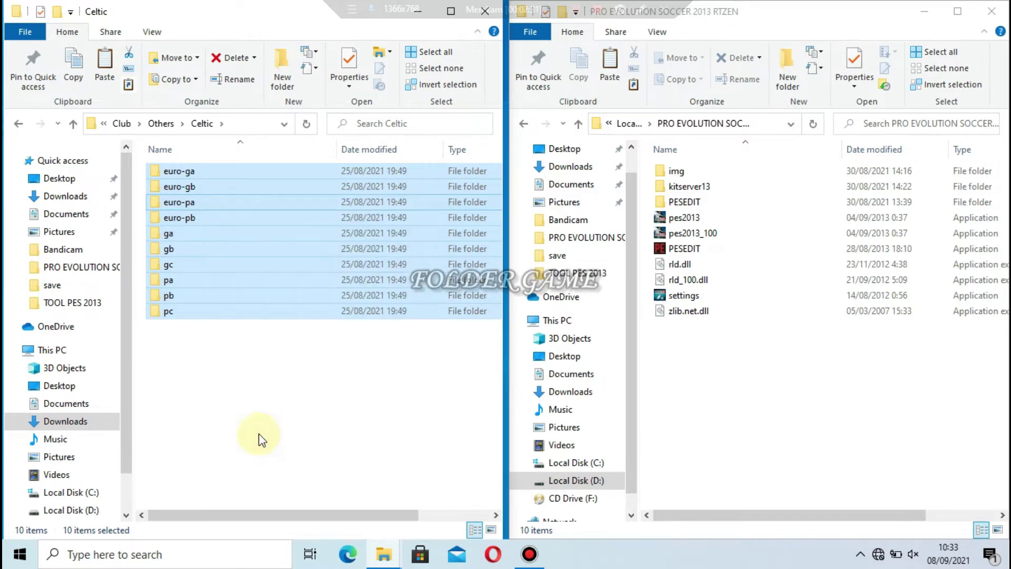
In the PRO EVOLUTION SOCCER 2013 RTZEN game folder, open kitserver13 and its GDB subfolder.
left_click(672, 188)
right_click(673, 187)
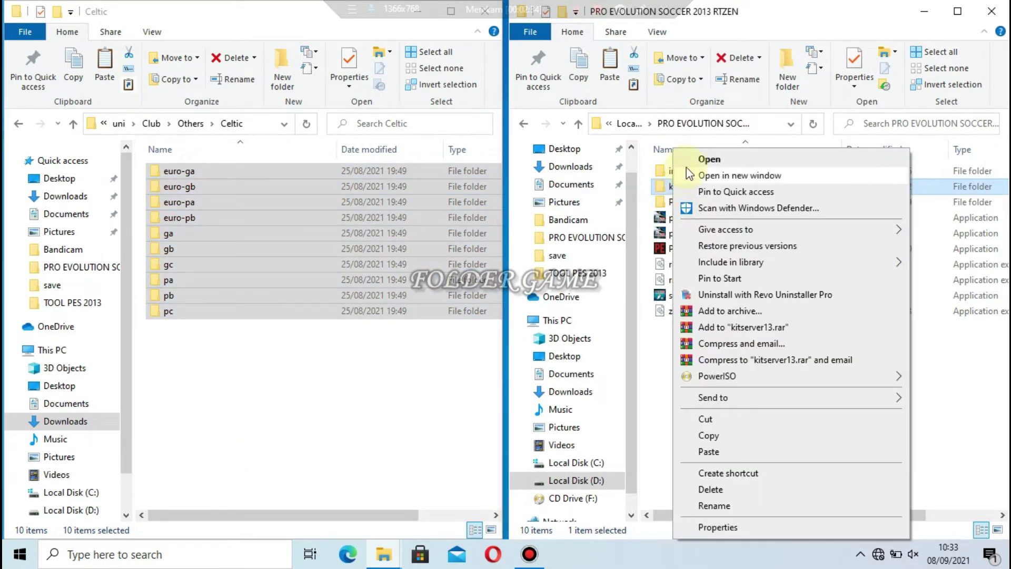
left_click(688, 162)
left_click(679, 188)
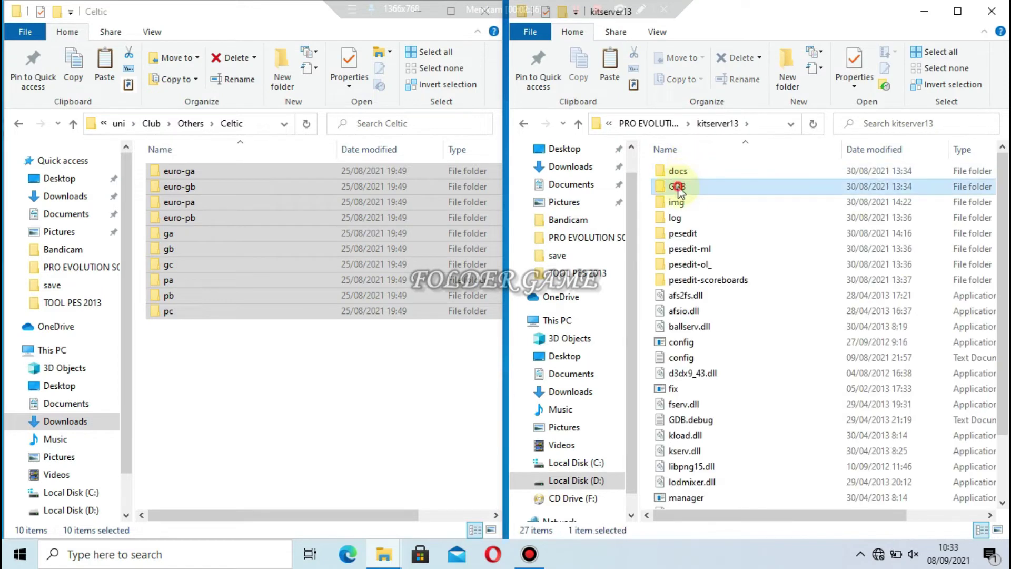
right_click(679, 188)
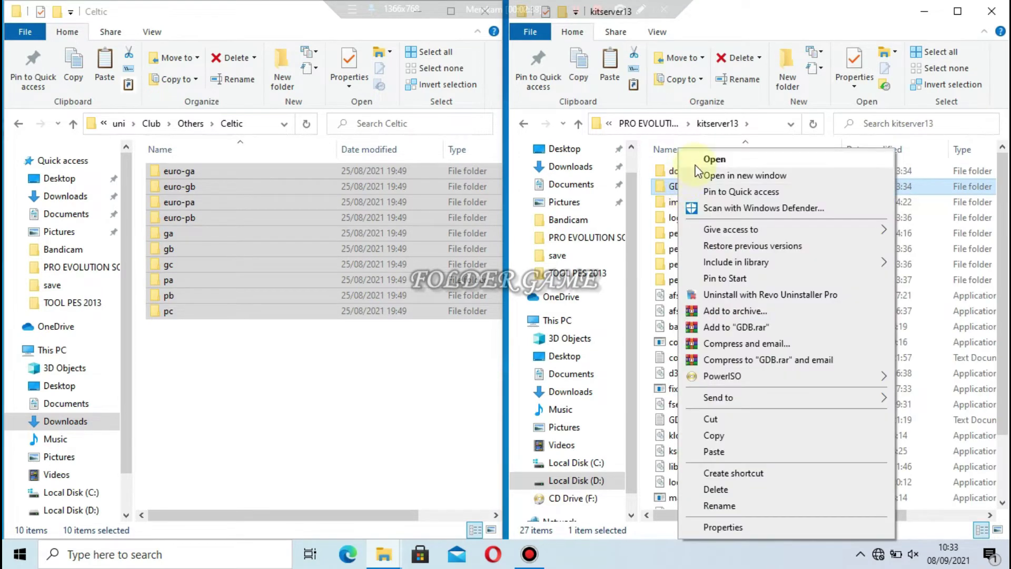
left_click(688, 162)
Open the uni folder in the game's GDB folder and go into its Club subfolder.
left_click(679, 205)
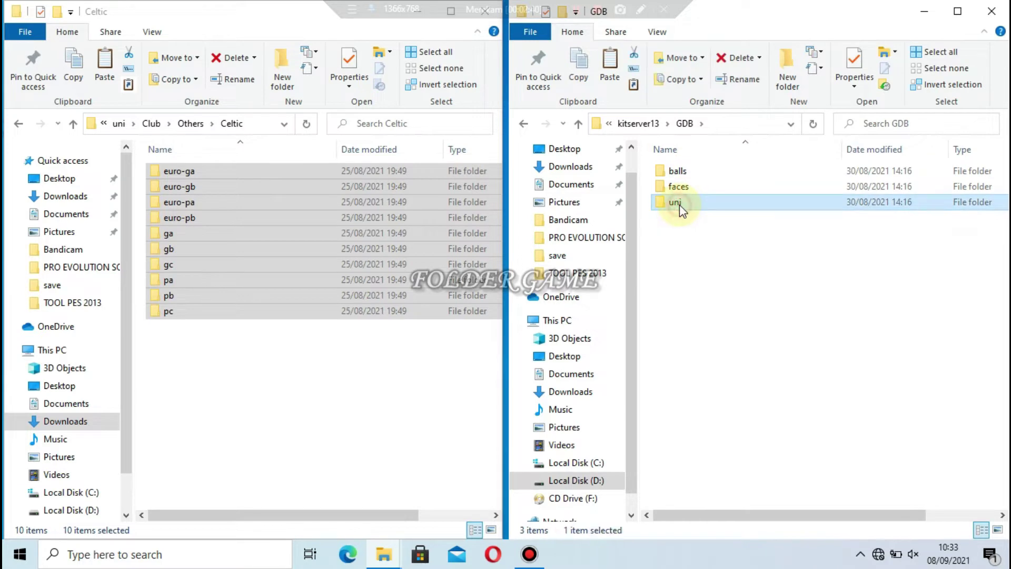
right_click(679, 204)
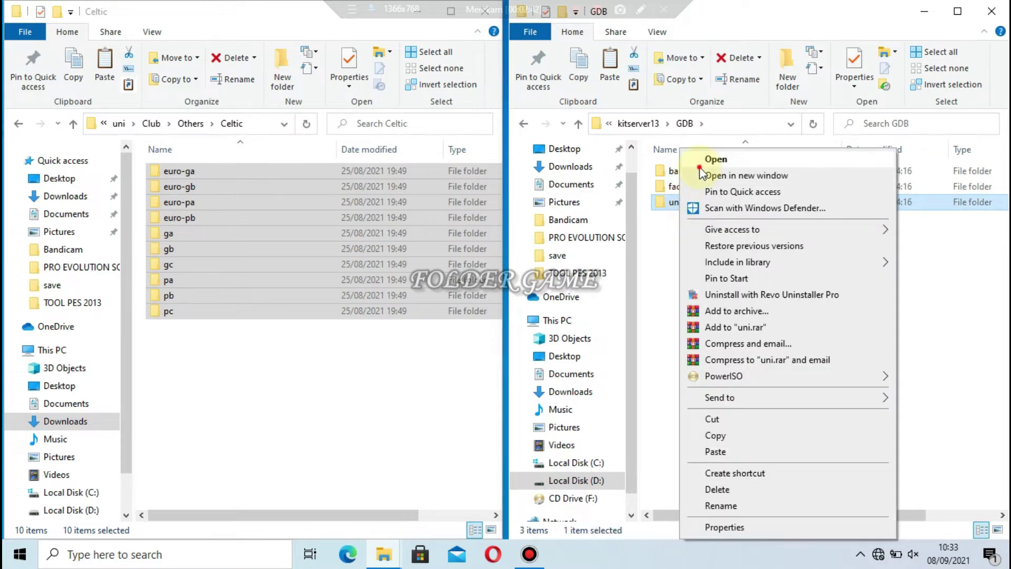
left_click(699, 166)
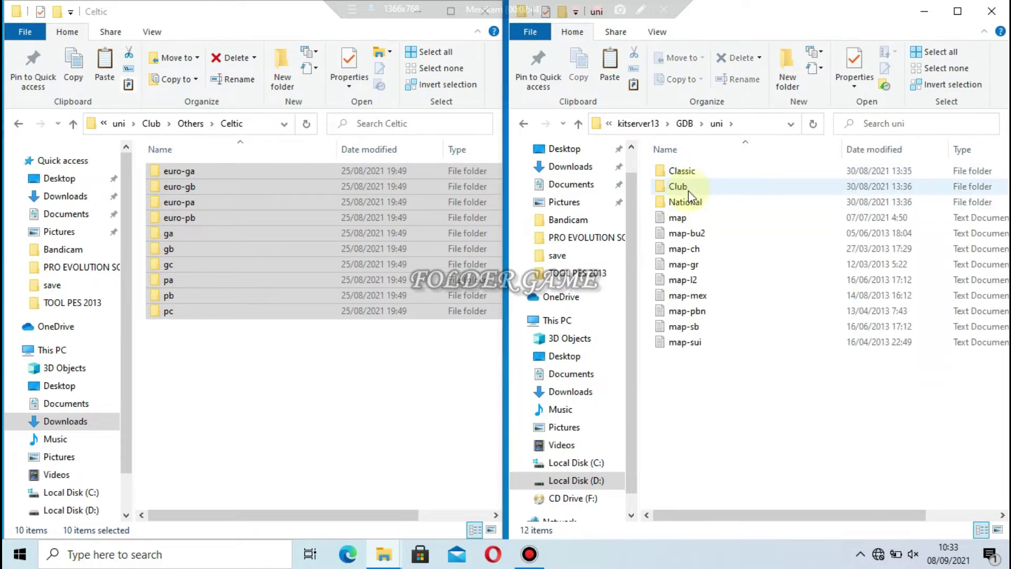
left_click(690, 188)
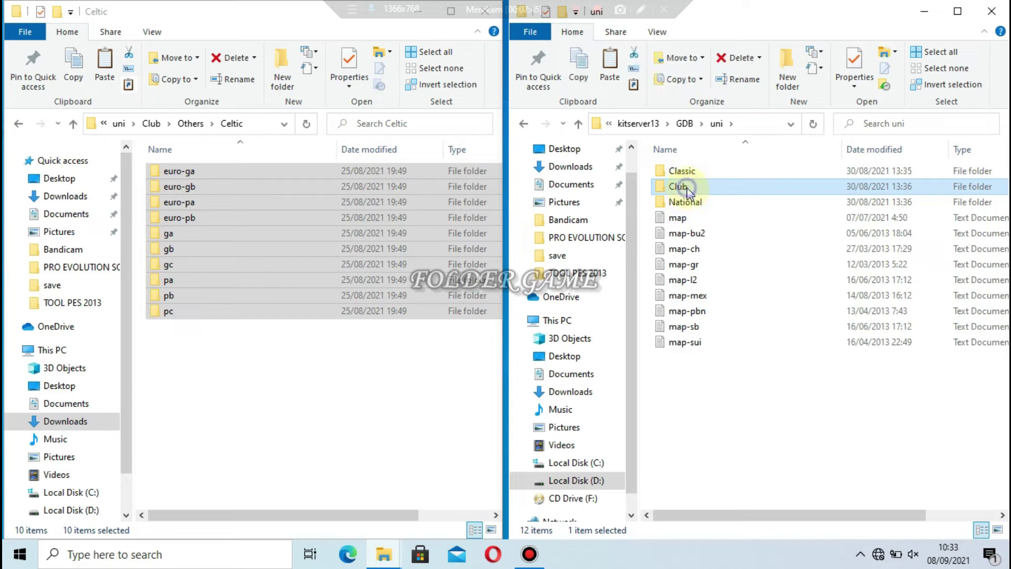
right_click(686, 187)
left_click(705, 160)
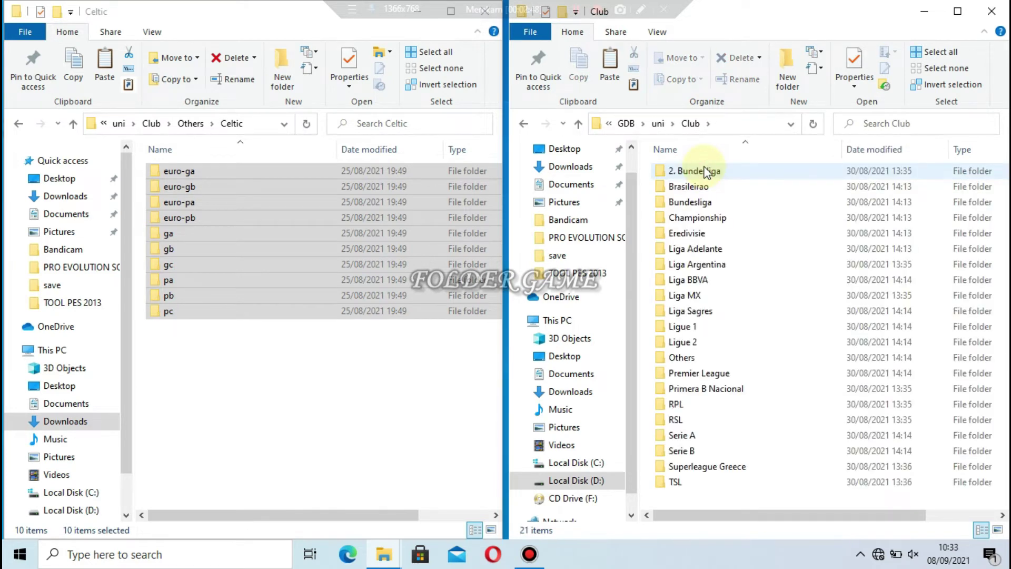
Open the Others folder in the game's Club folder and go into its Celtic subfolder.
left_click(684, 359)
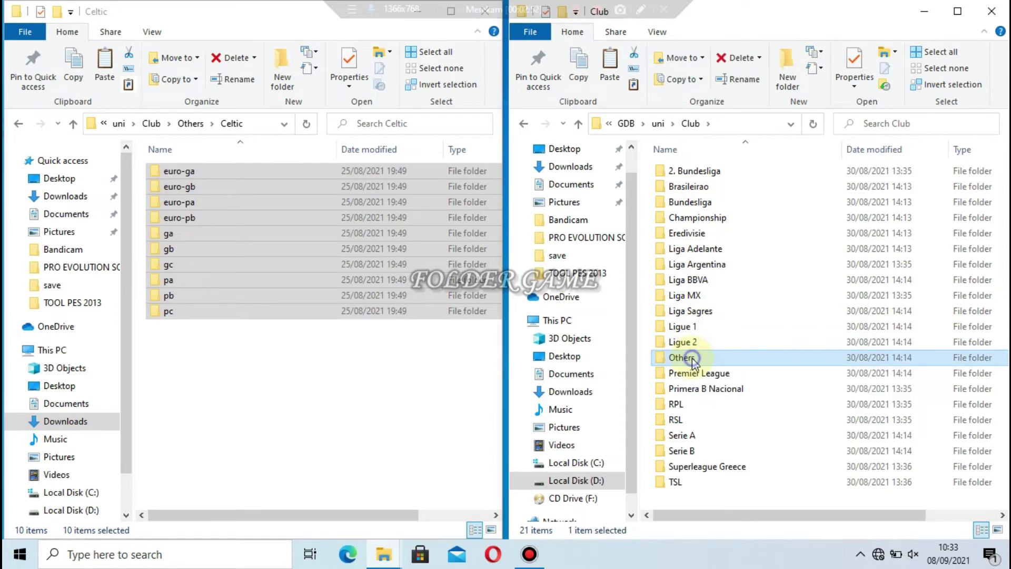
right_click(692, 358)
left_click(742, 160)
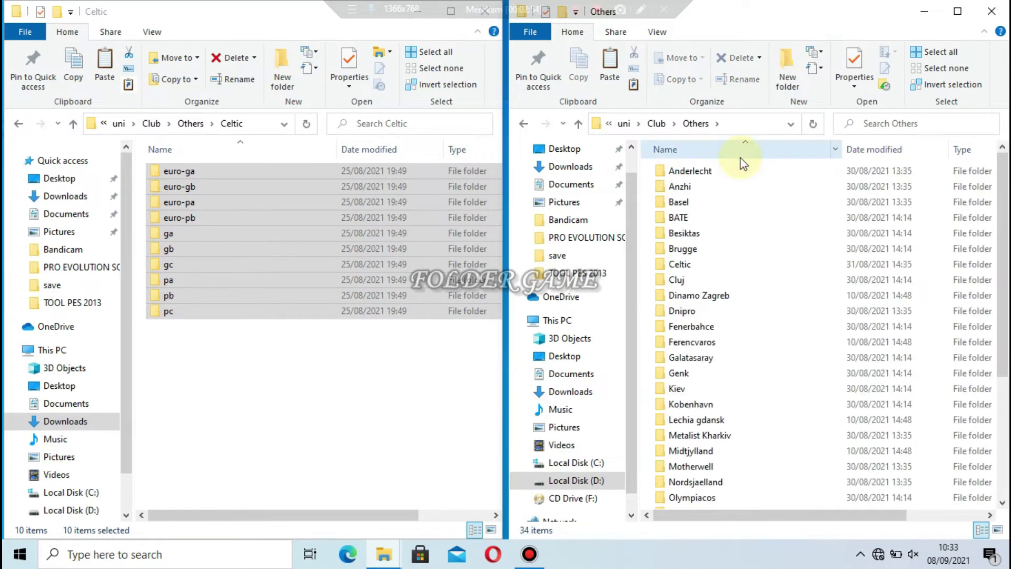
left_click(697, 261)
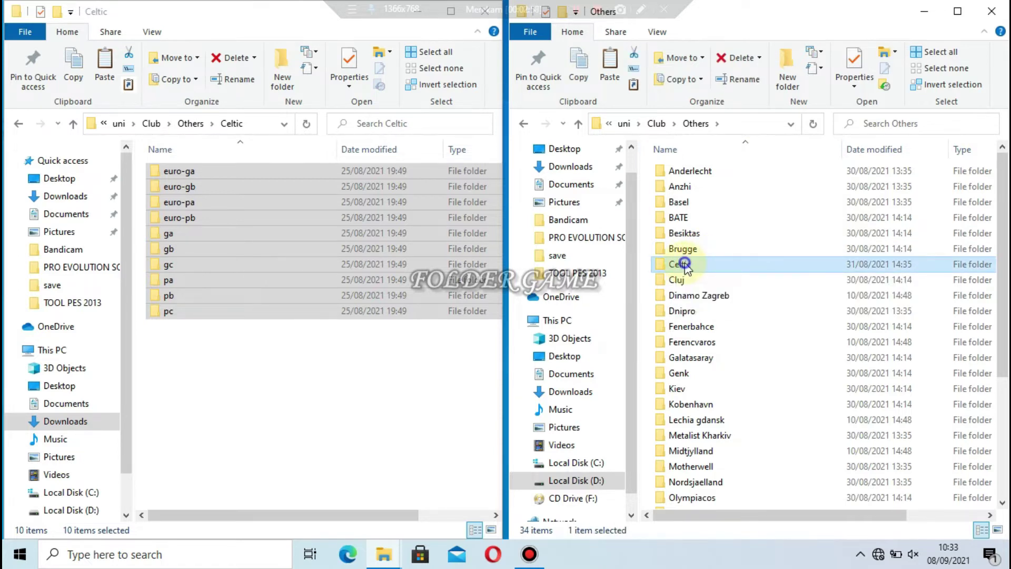
right_click(685, 265)
left_click(734, 160)
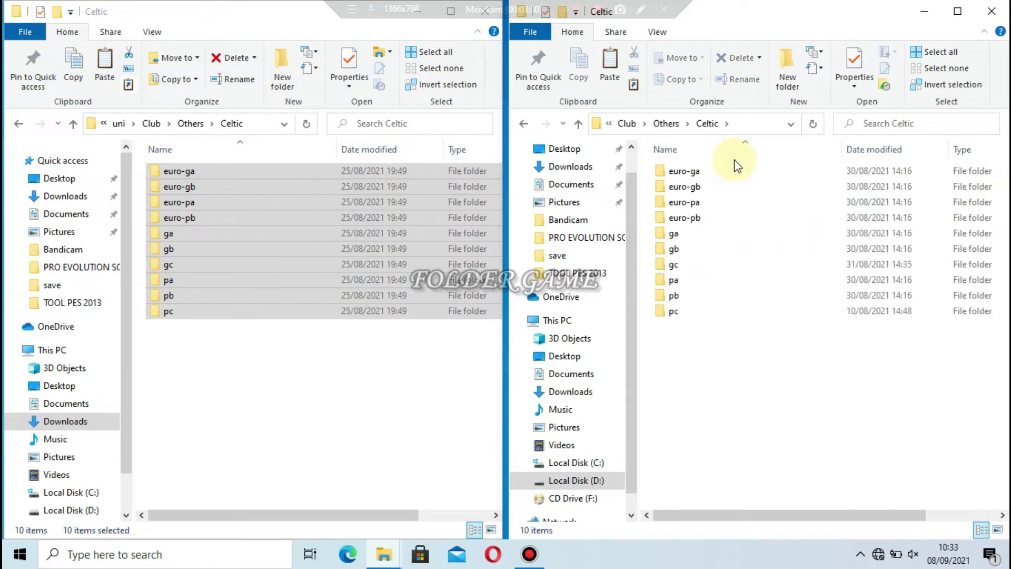
Paste the copied kit folders into the game's Celtic folder, replacing the existing files.
right_click(725, 219)
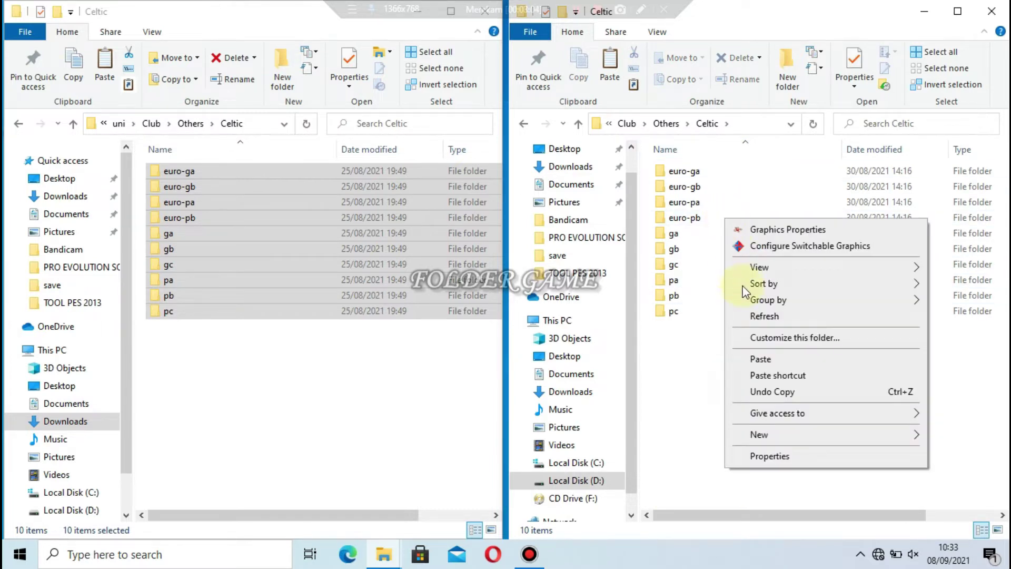
left_click(761, 360)
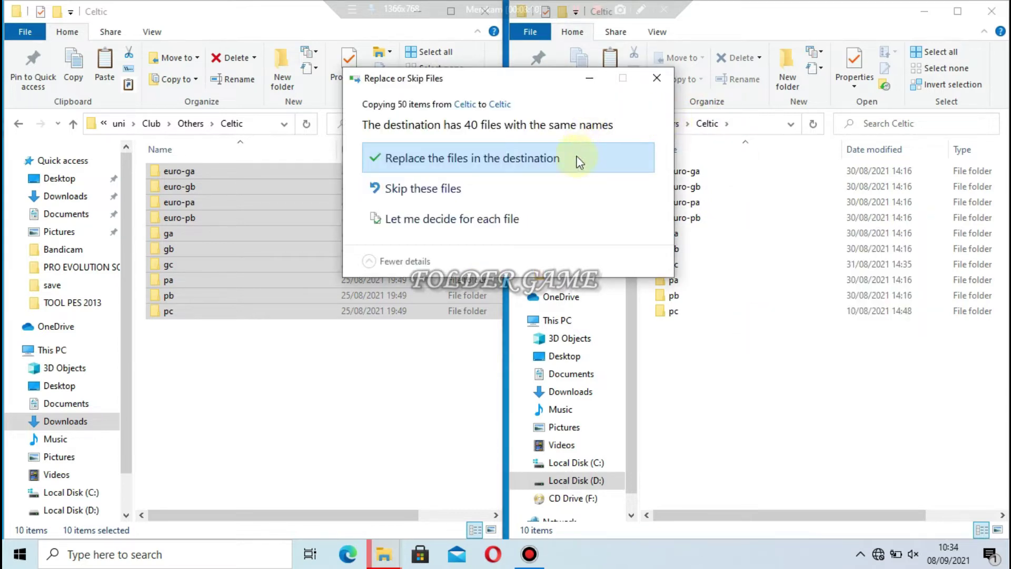
left_click(434, 162)
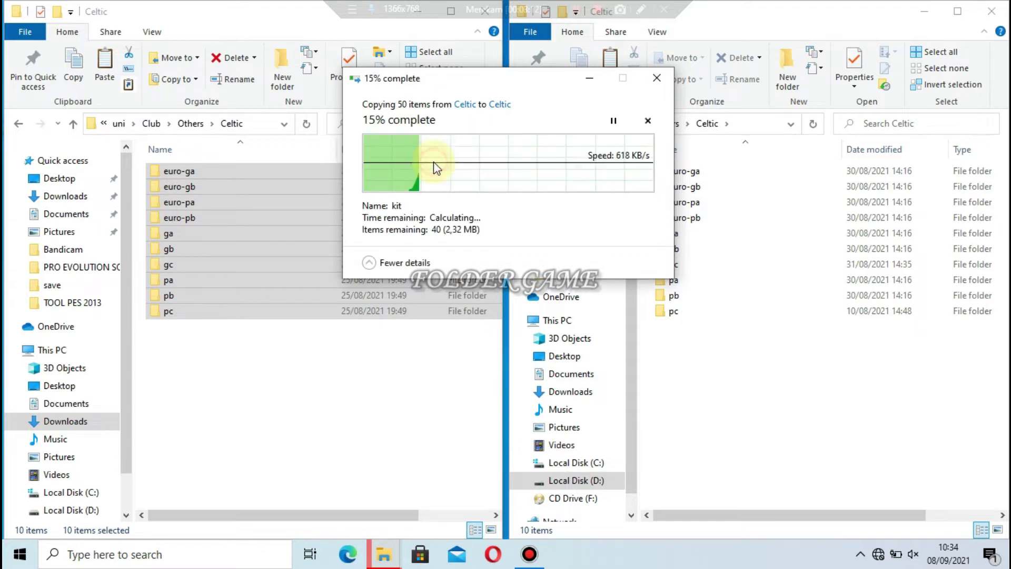
Go back up from the patch's Celtic folder to the main Patch NSP Update V1 Season 2022 folder.
left_click(318, 359)
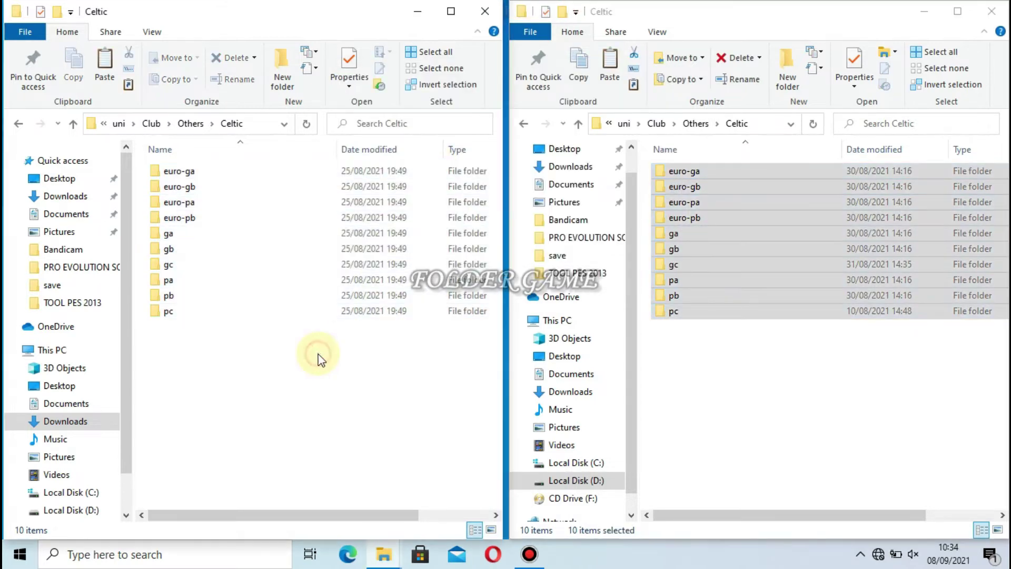
left_click(118, 126)
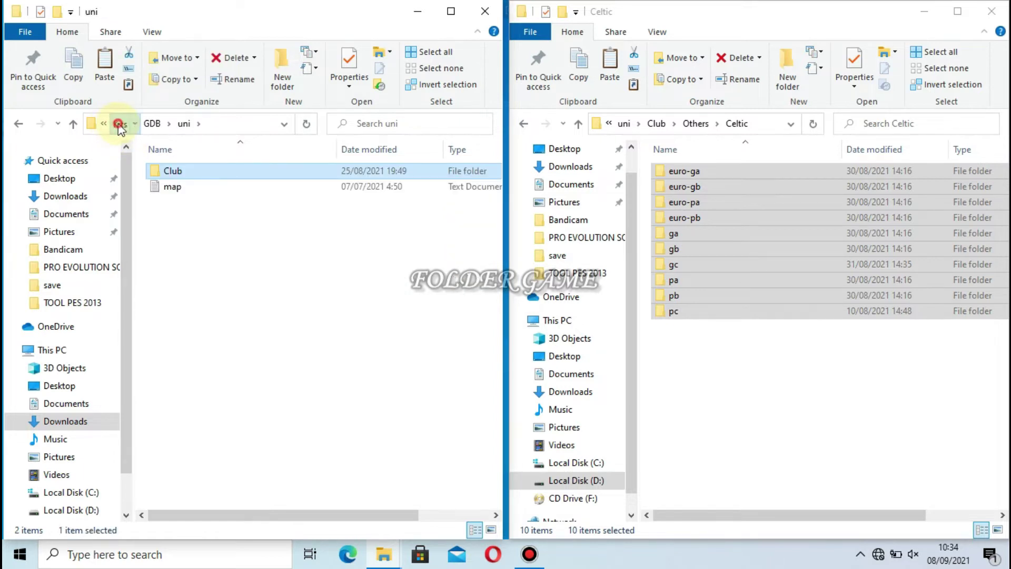
left_click(118, 124)
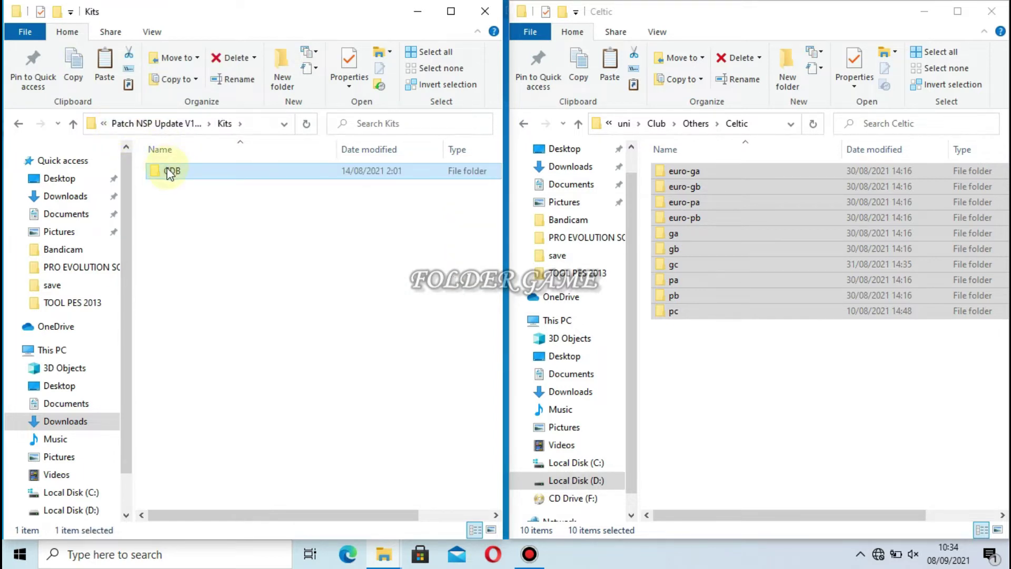
left_click(175, 124)
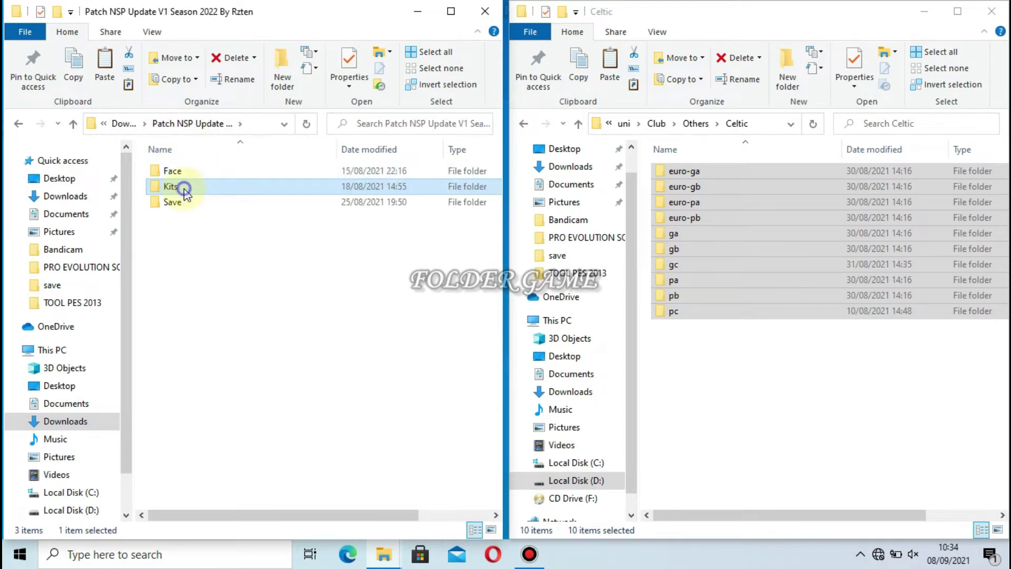
Open the patch's Kits folder and go into its GDB subfolder.
right_click(183, 188)
left_click(203, 159)
left_click(198, 171)
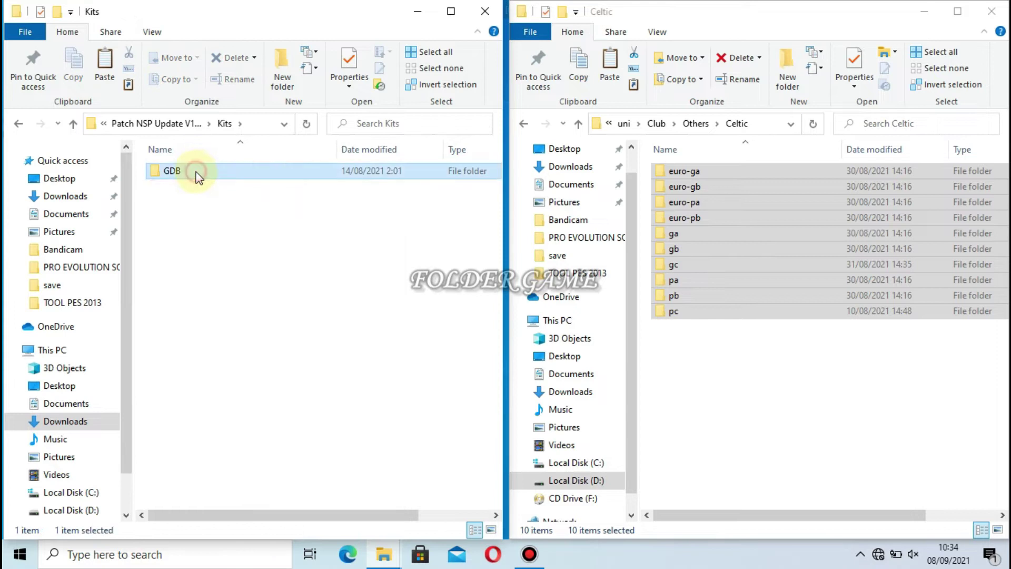
right_click(197, 177)
left_click(204, 159)
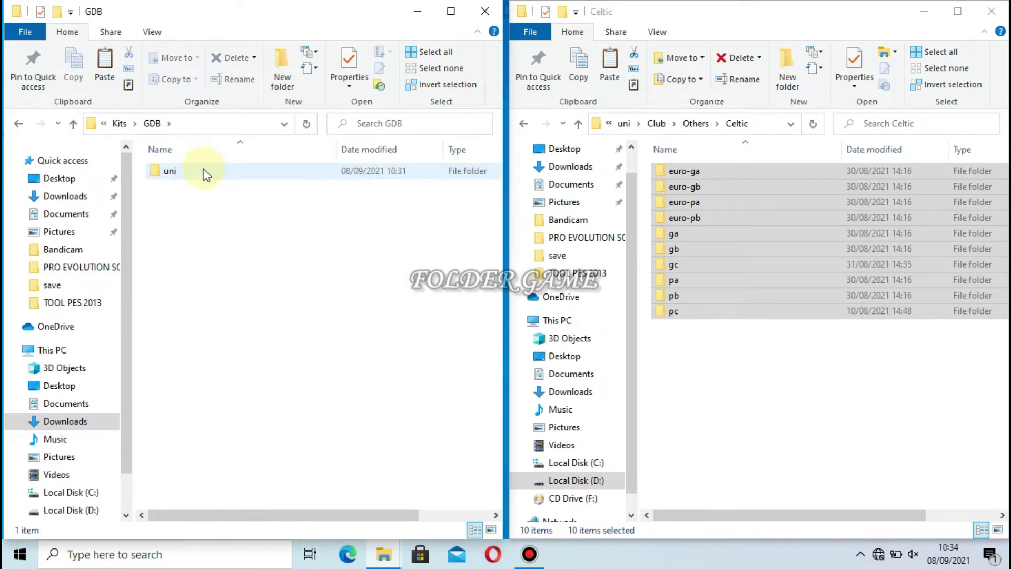
Open the uni folder in the patch's GDB folder and go into its Club subfolder.
left_click(206, 174)
right_click(204, 171)
left_click(210, 159)
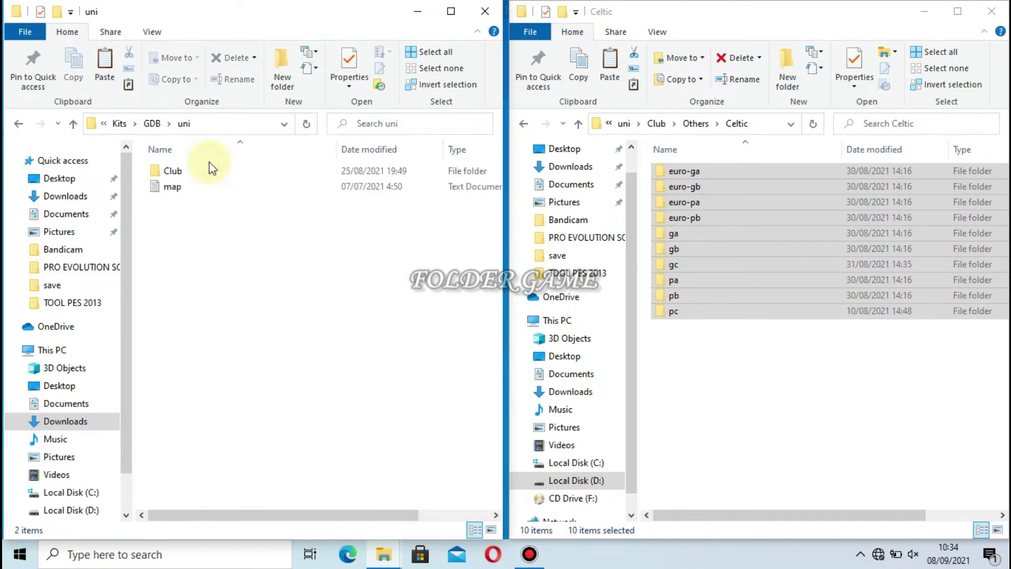
left_click(210, 169)
right_click(210, 169)
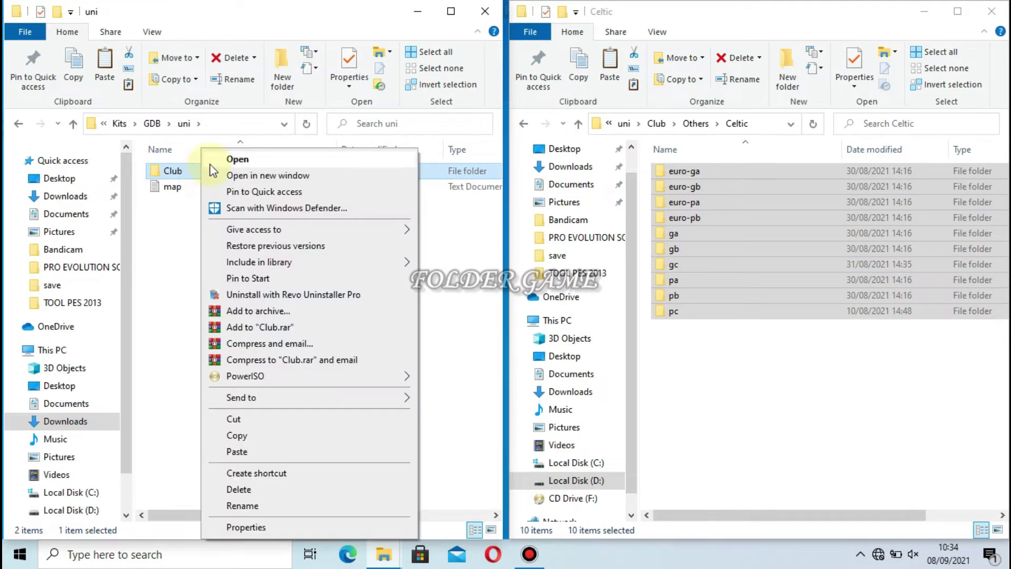
left_click(210, 161)
Open the Premier League folder in the patch's Club folder and go into its Crystal Palace subfolder.
left_click(195, 192)
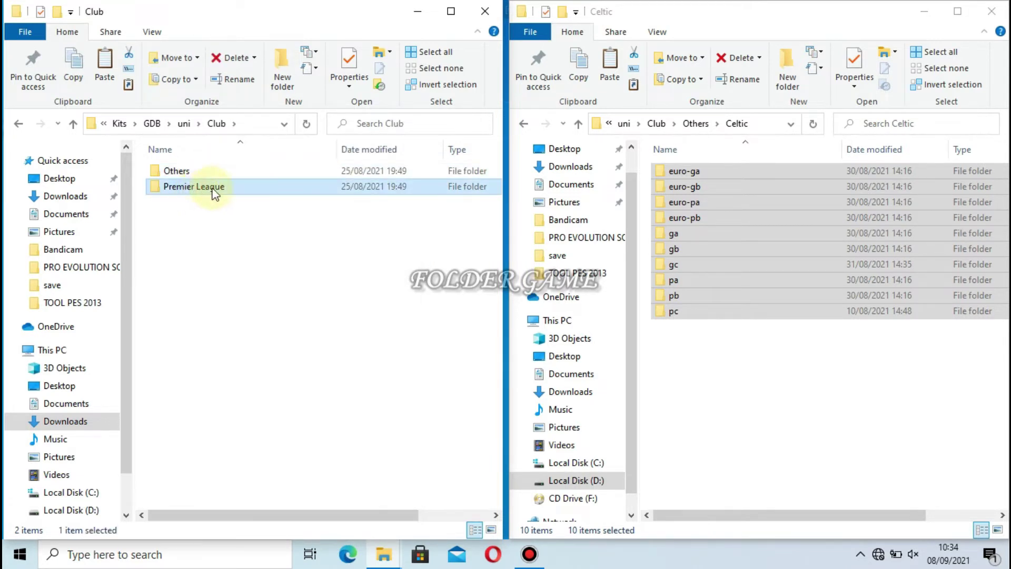
right_click(184, 191)
left_click(205, 162)
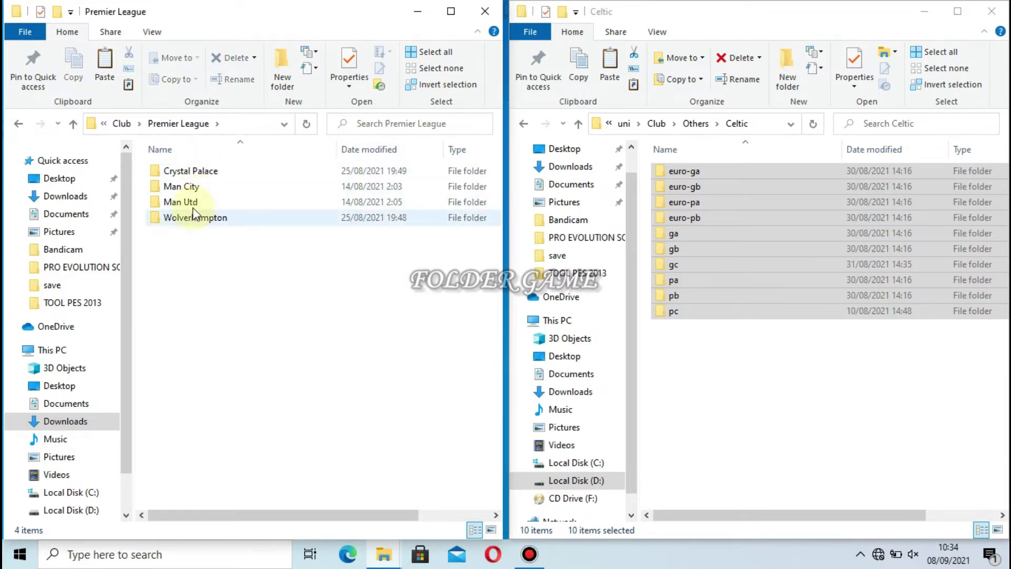
left_click(199, 178)
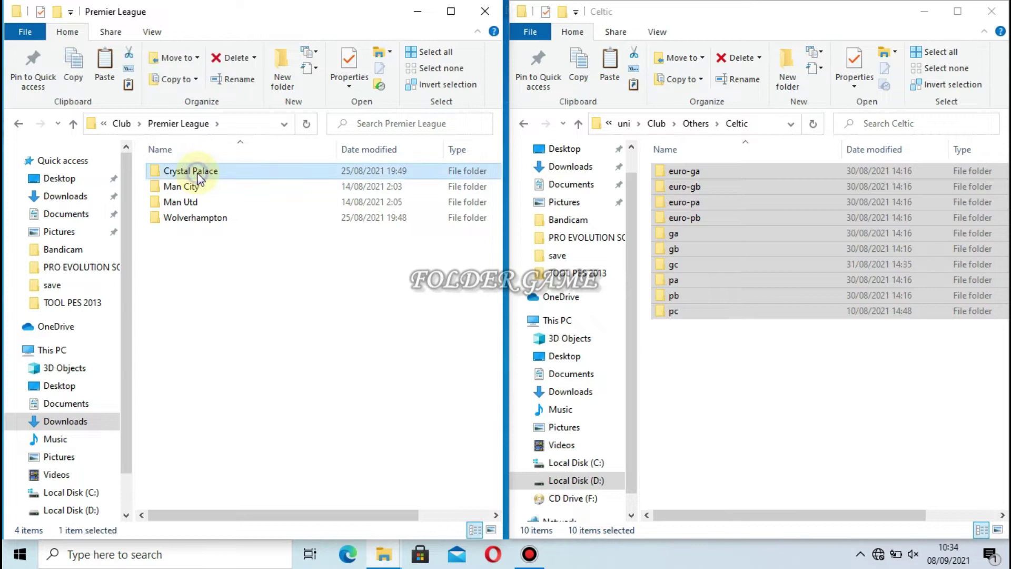
right_click(200, 178)
left_click(206, 166)
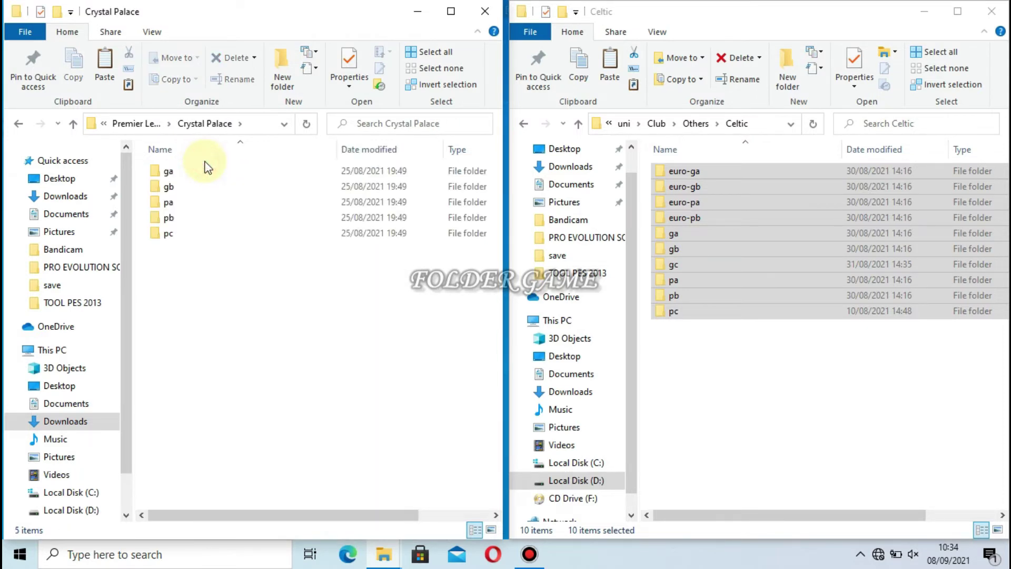
Copy all the kit folders in the patch's Crystal Palace folder, from ga to pc.
left_click(203, 279)
left_click_drag(203, 279, 220, 172)
right_click(221, 175)
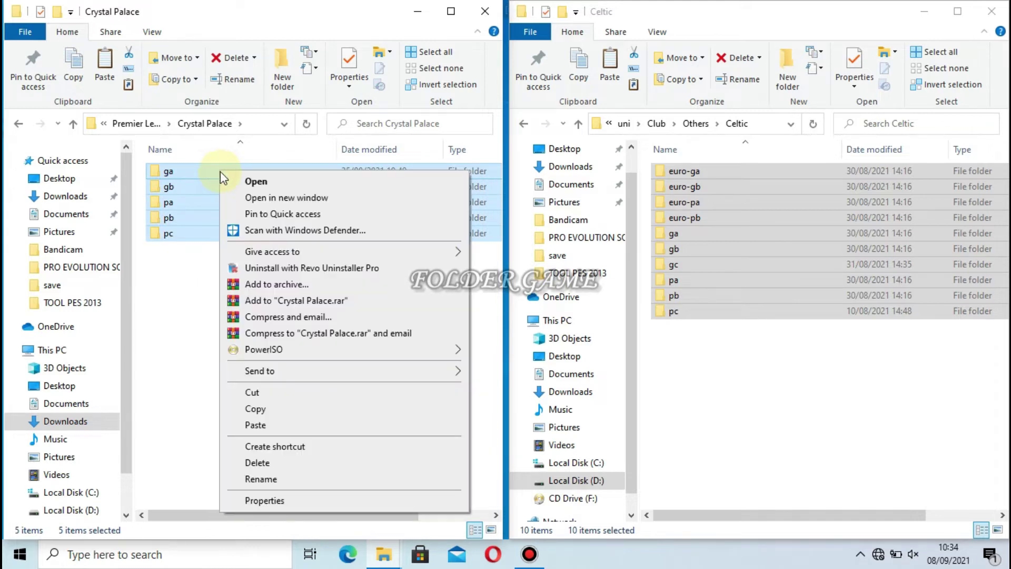
left_click(271, 410)
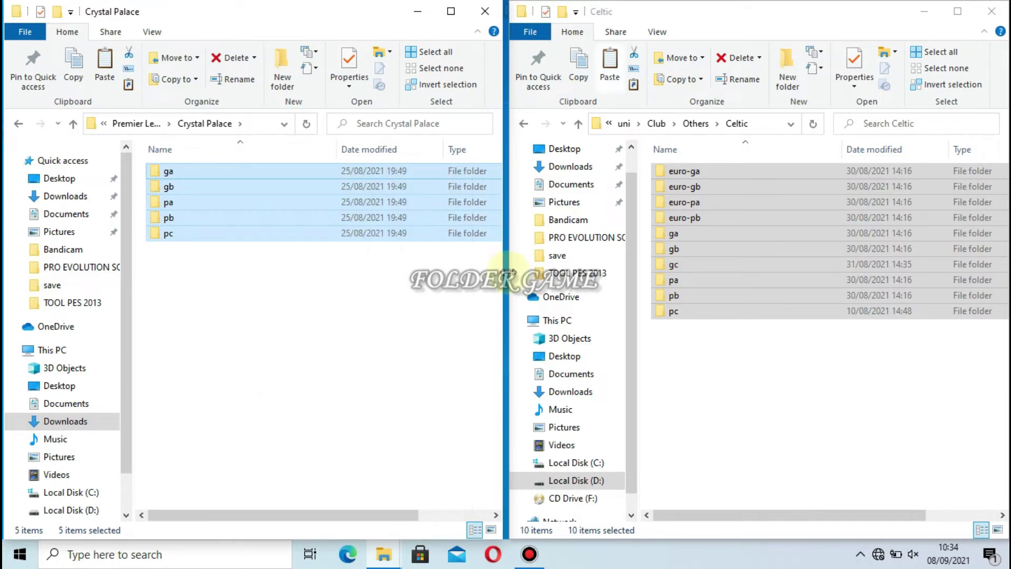
Return to the game's Club folder, open Premier League and go into its Crystal Palace subfolder.
left_click(664, 129)
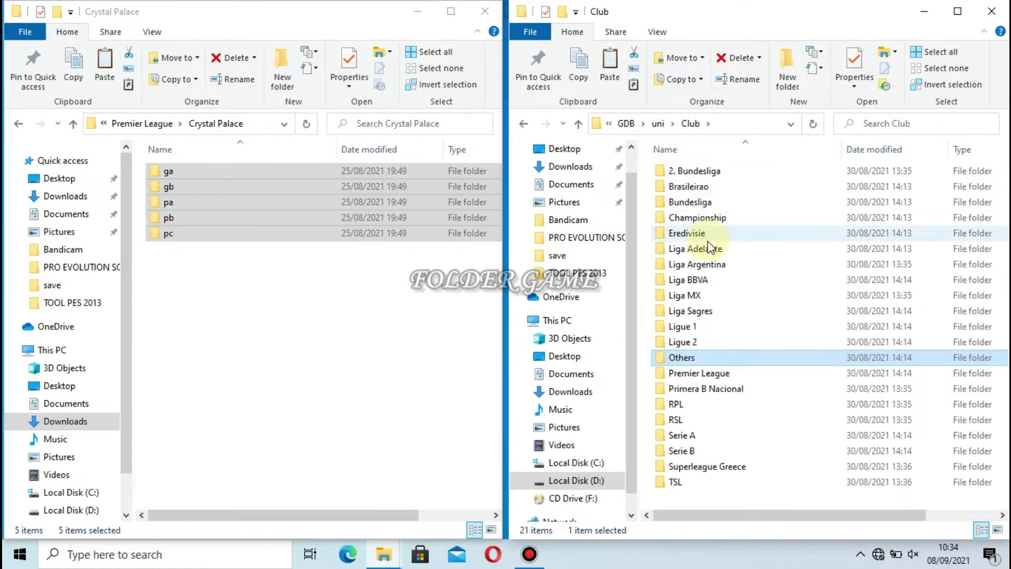
left_click(722, 374)
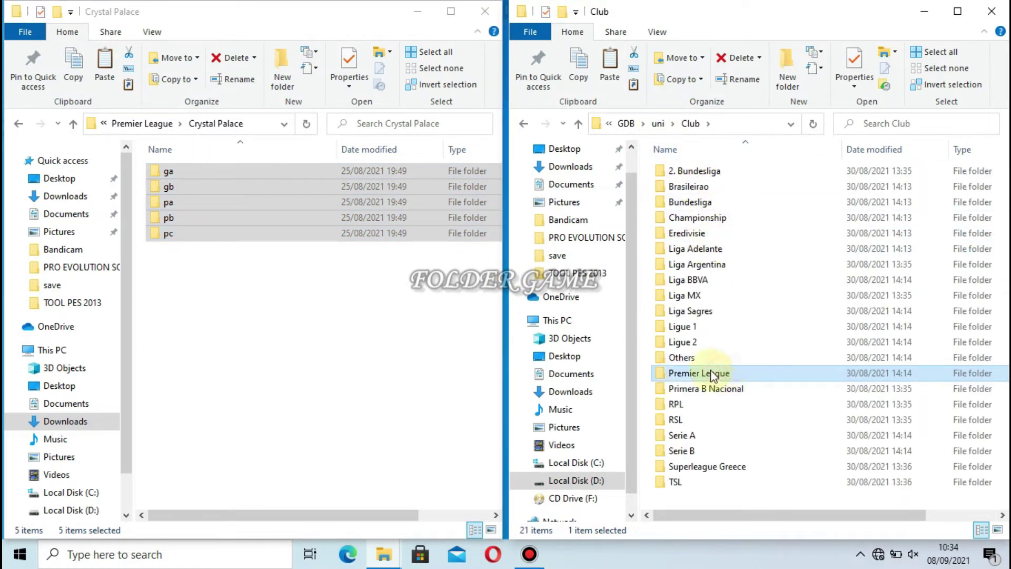
right_click(706, 378)
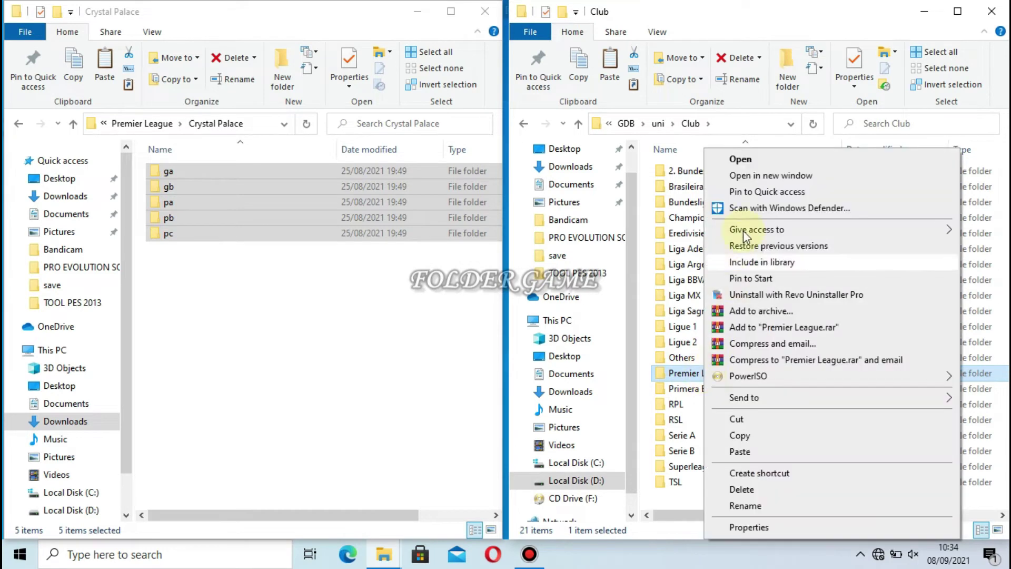
left_click(752, 167)
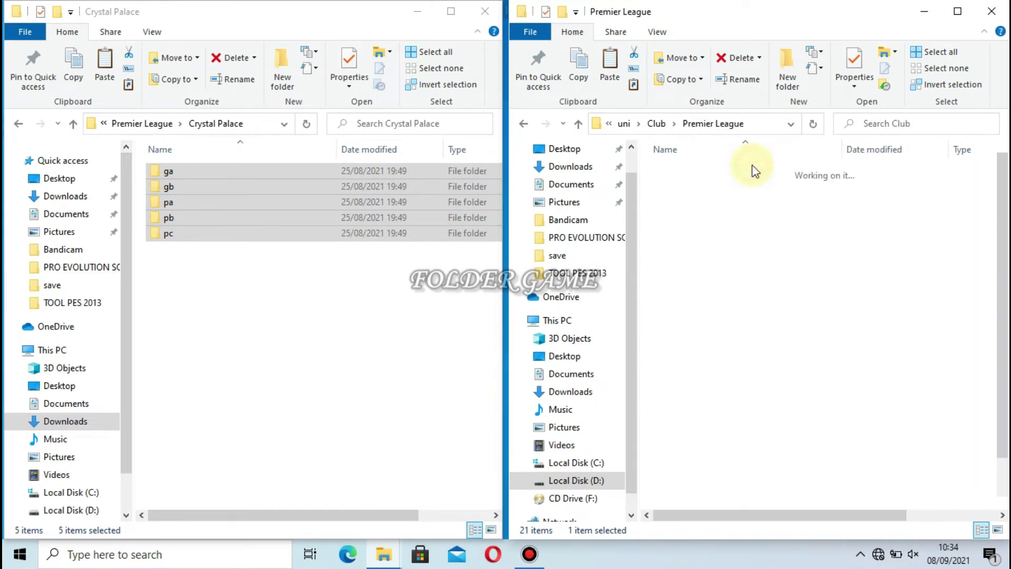
left_click(715, 251)
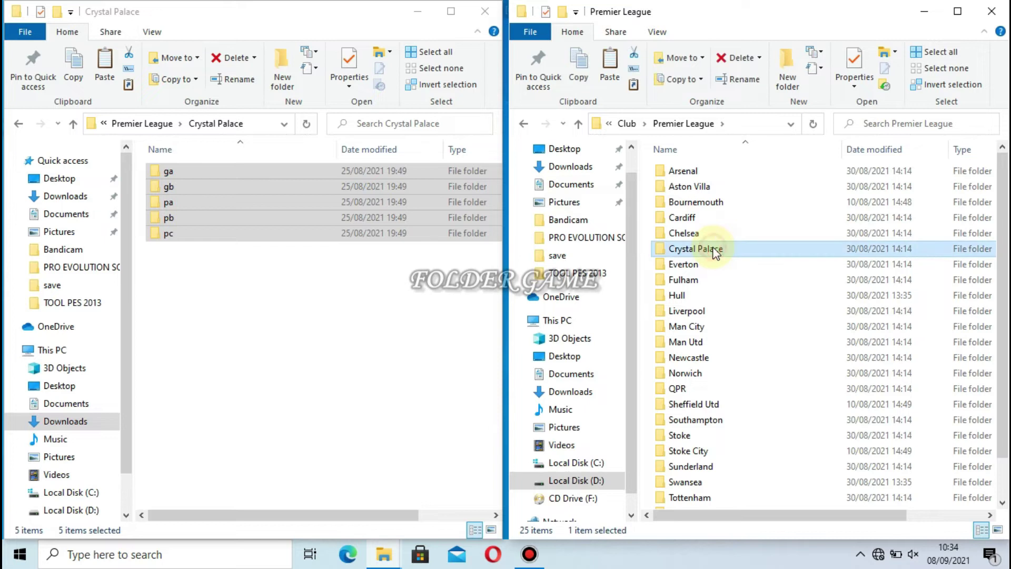
right_click(706, 255)
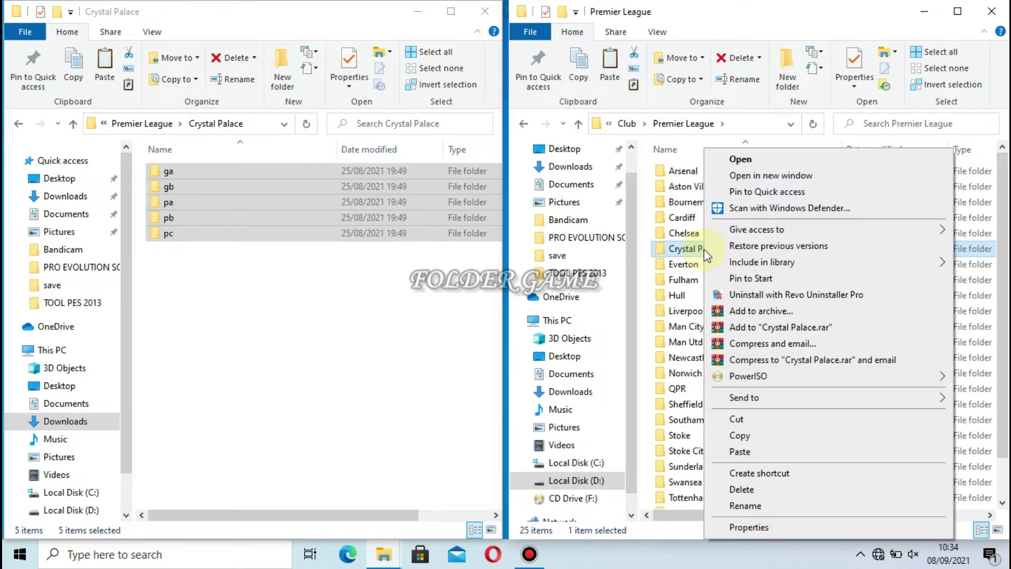
left_click(738, 161)
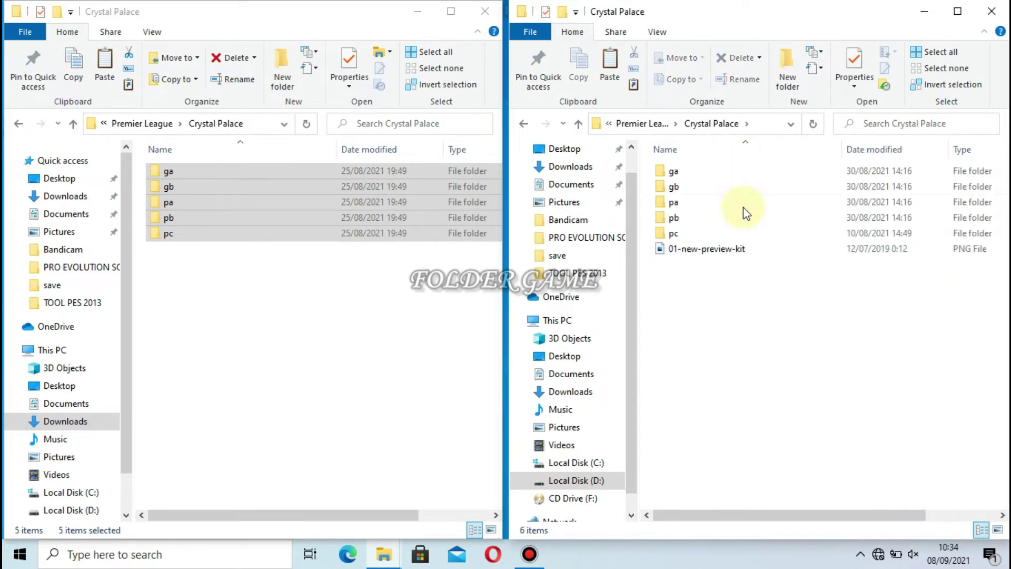
Paste the copied kit folders into the game's Crystal Palace folder, replacing the existing files.
right_click(714, 315)
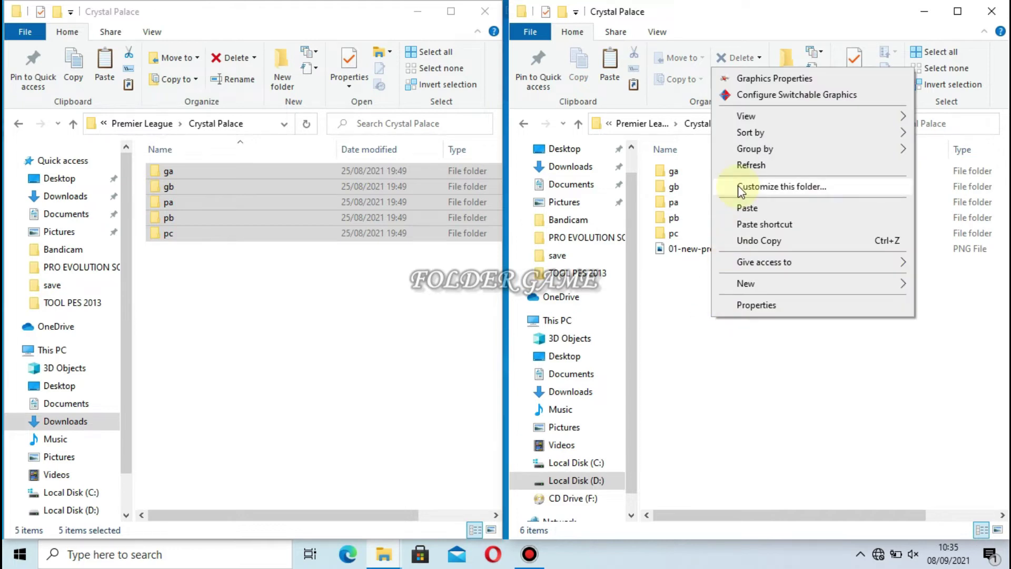
left_click(743, 208)
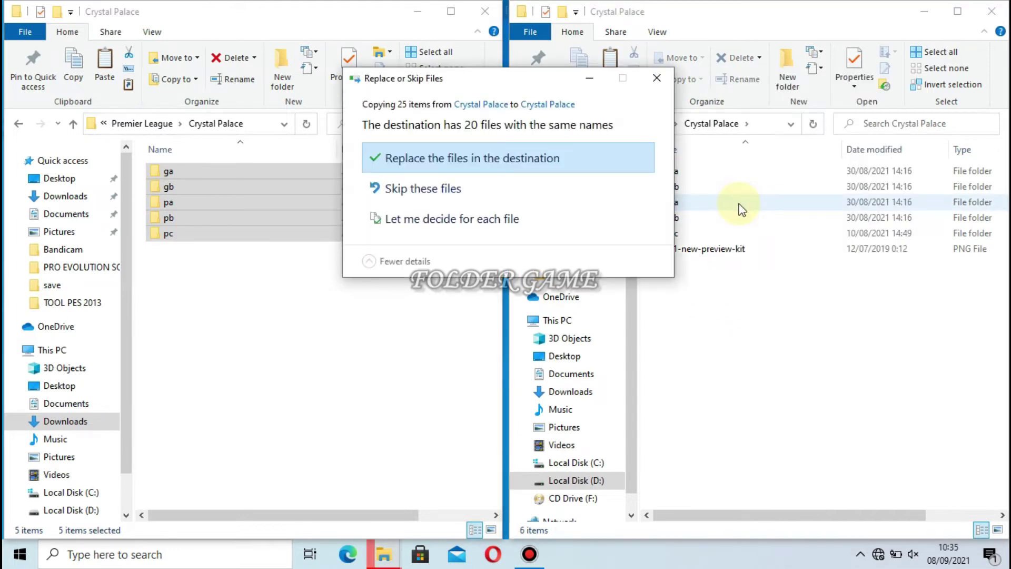
left_click(439, 158)
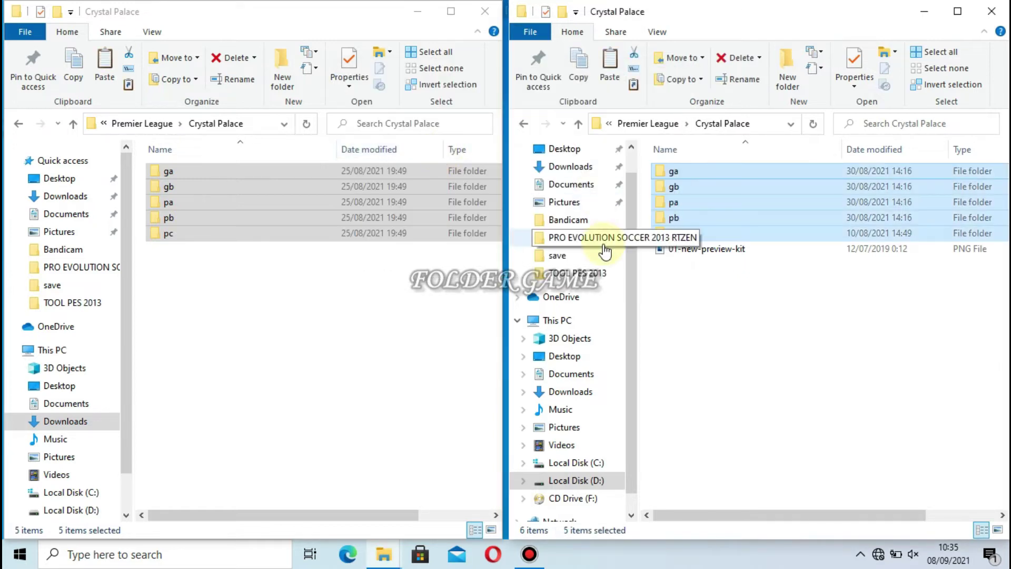
Go back to the Premier League folder in both the game and the patch, and open the patch's Man City folder.
left_click(640, 122)
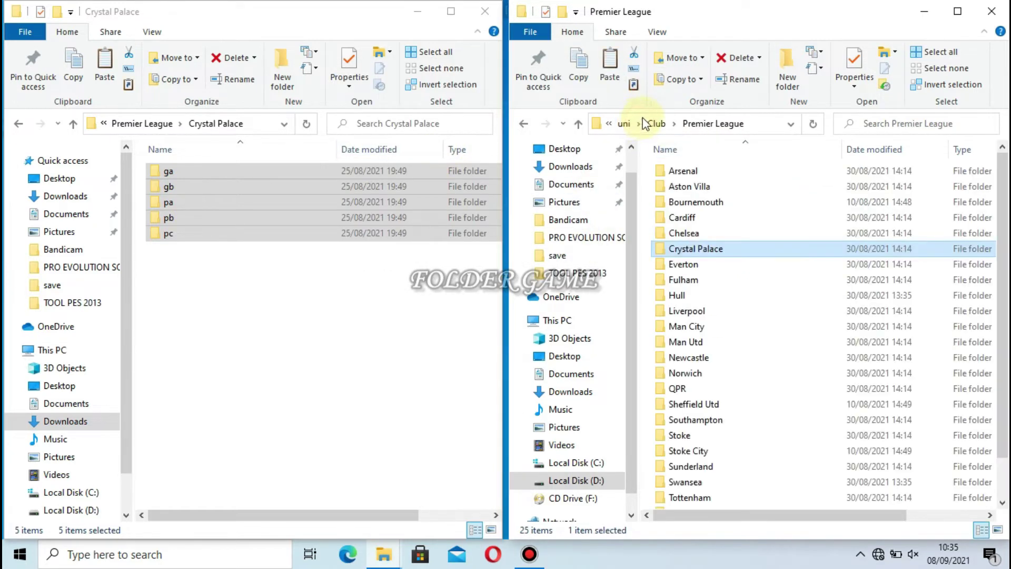
left_click(167, 124)
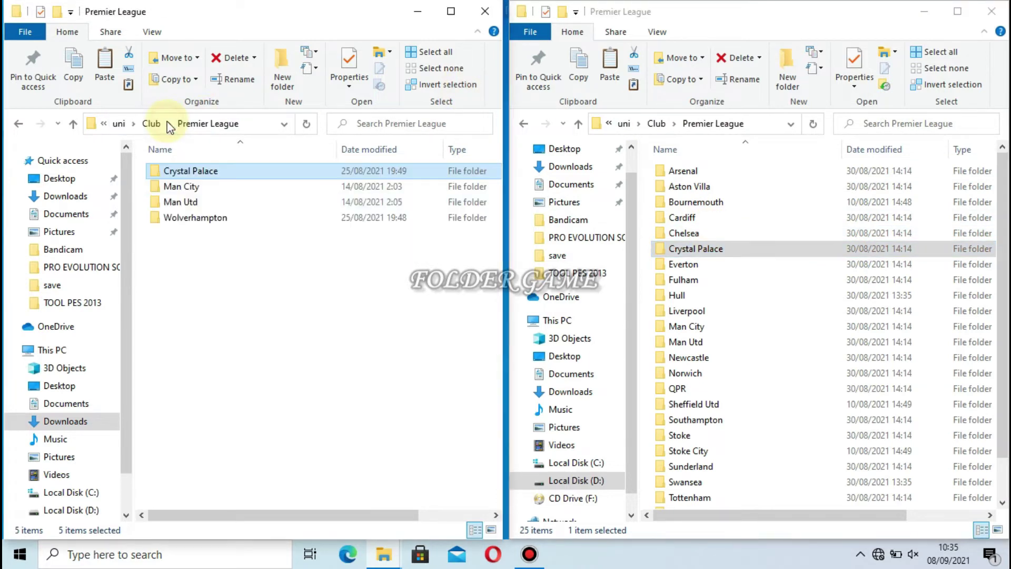
left_click(194, 189)
right_click(194, 191)
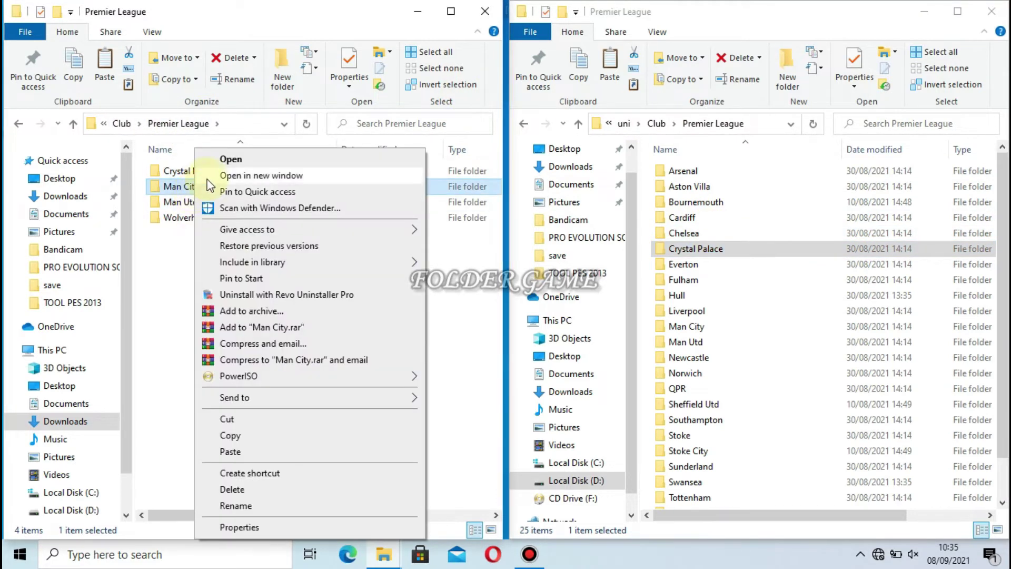
left_click(230, 159)
Copy the euro-pb and pb kit folders from the patch's Man City folder.
left_click_drag(194, 277, 220, 163)
right_click(222, 164)
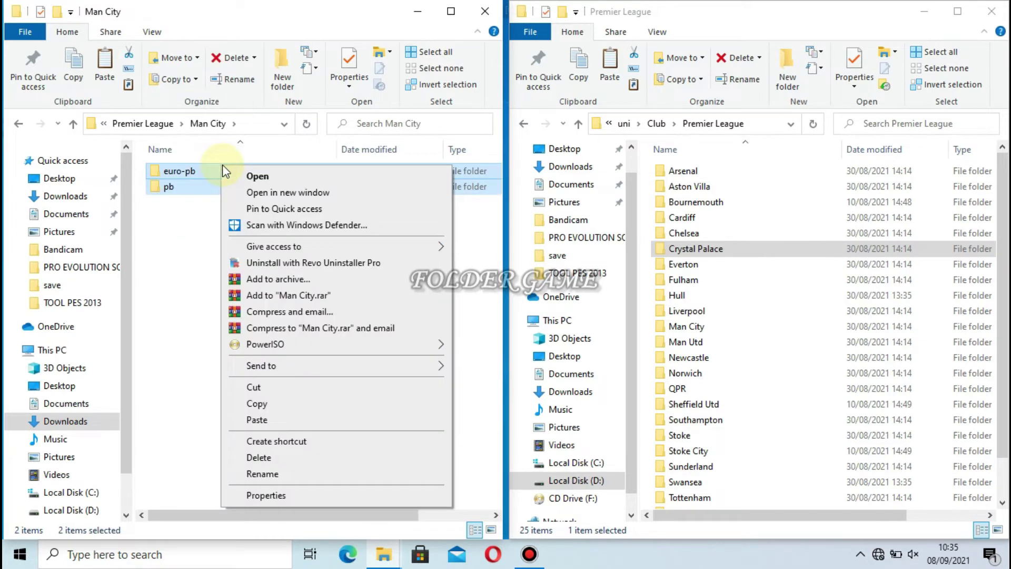
left_click(248, 405)
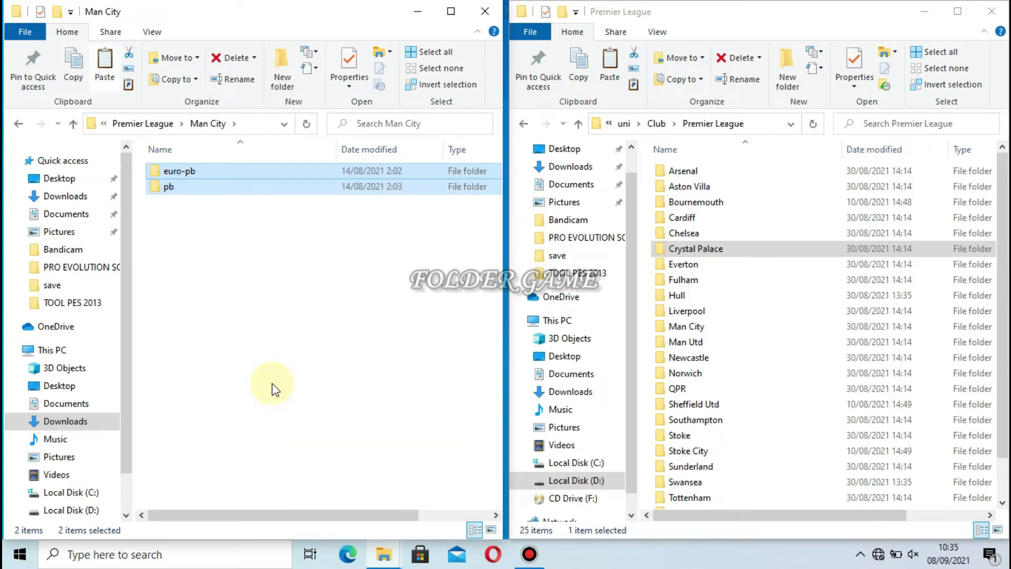
Open the game's Man City folder and paste the copied kit folders into it, replacing the existing files.
left_click(690, 327)
right_click(690, 327)
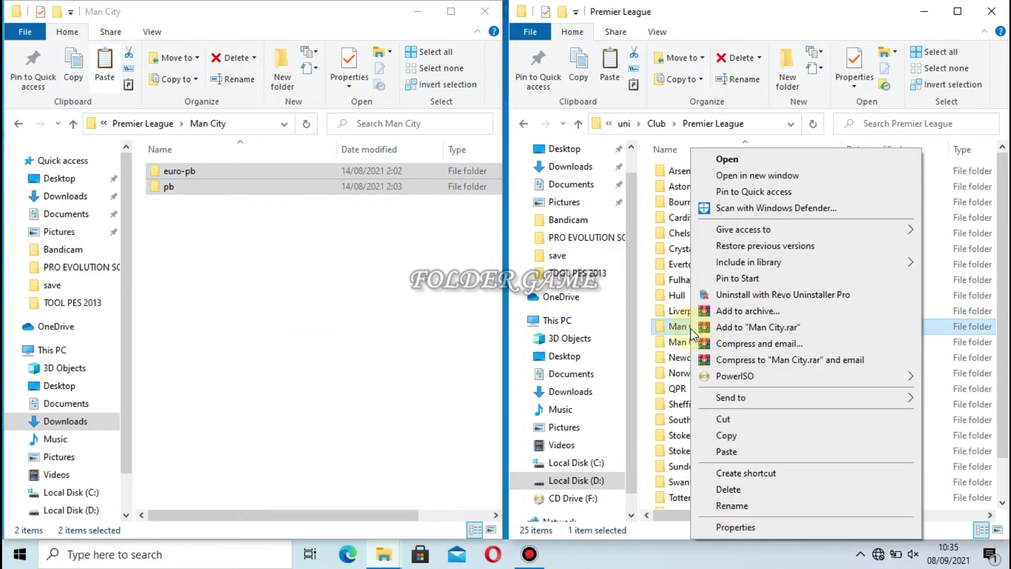
left_click(737, 163)
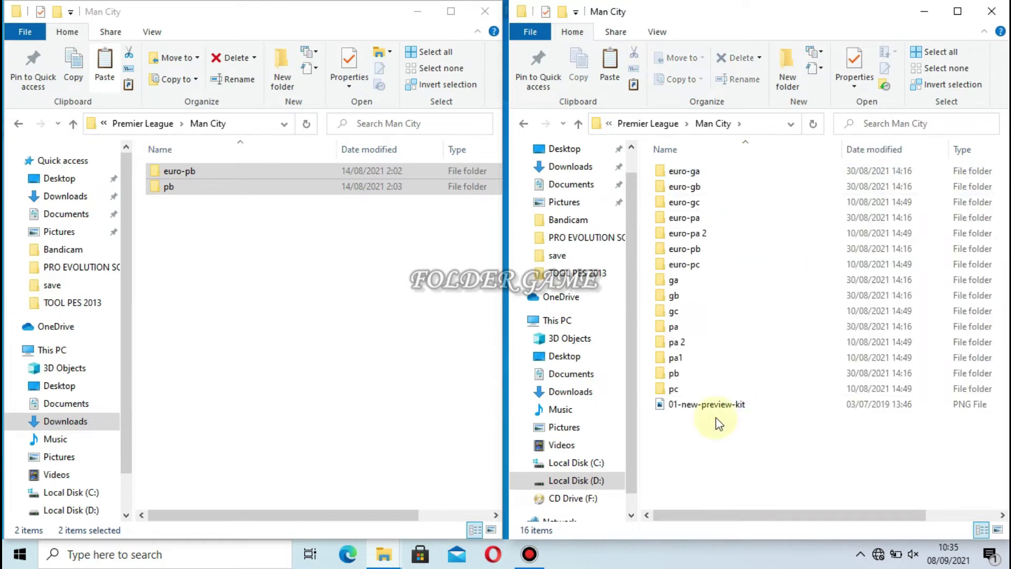
right_click(740, 445)
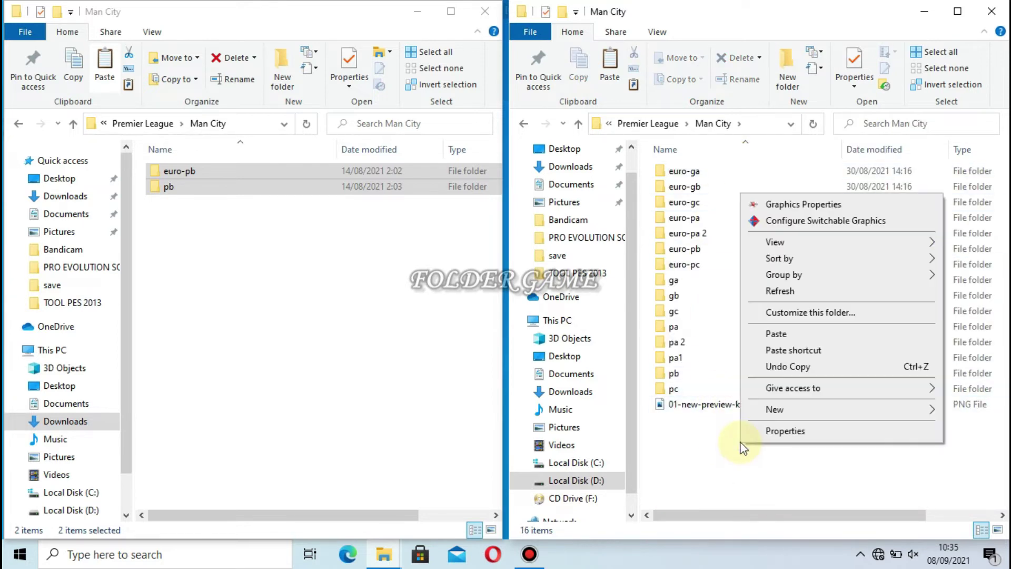
left_click(792, 338)
left_click(414, 160)
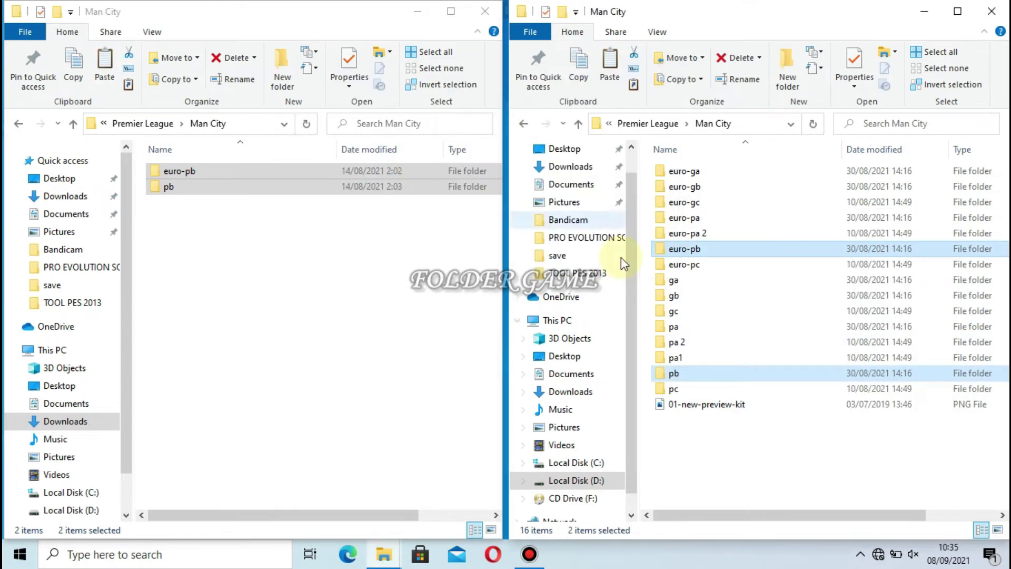
Return to the Premier League folder in both the game and the patch, and open the patch's Man Utd folder.
left_click(668, 129)
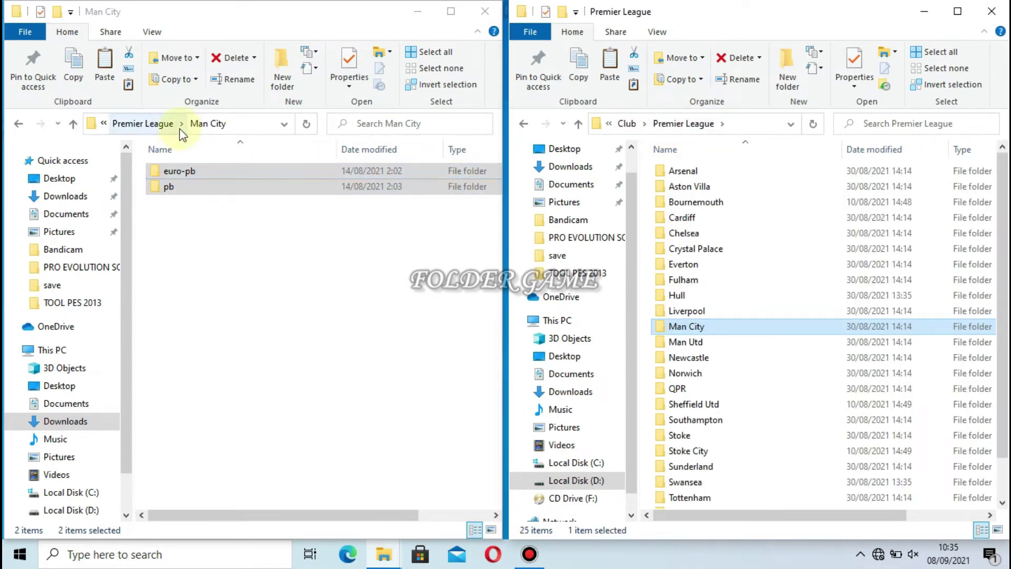
left_click(150, 124)
left_click(175, 203)
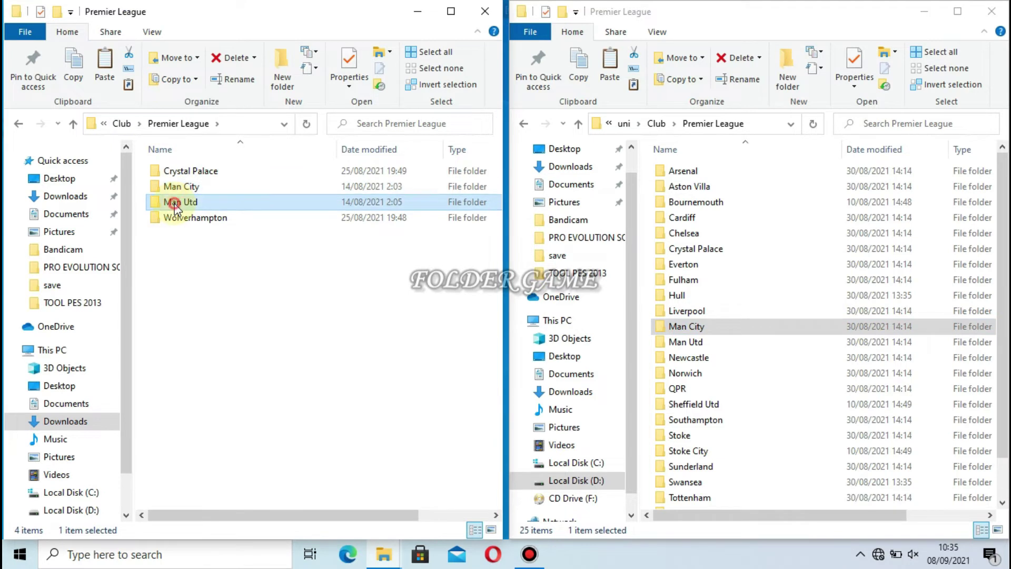
right_click(184, 202)
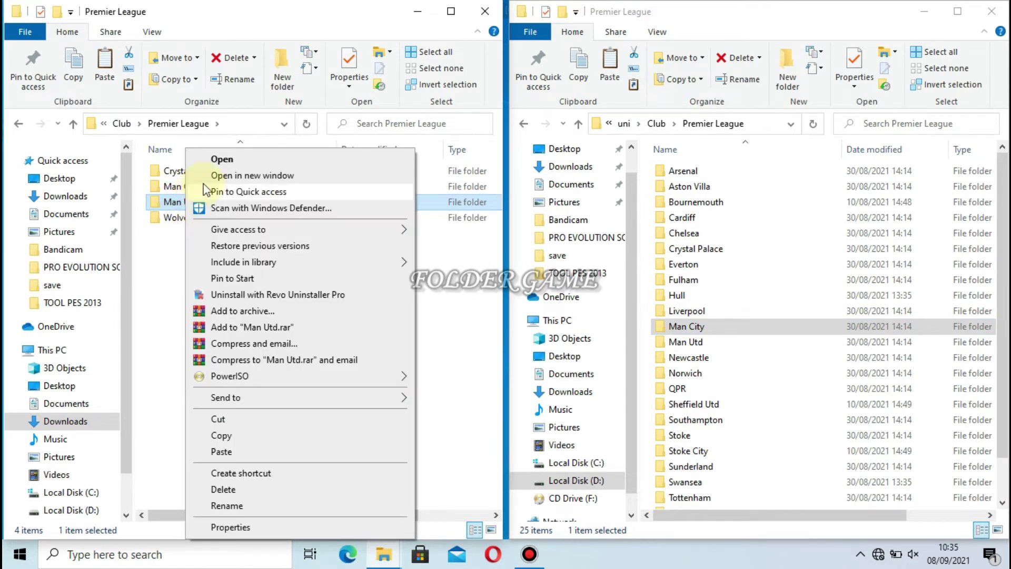
left_click(216, 161)
Copy the euro-gb, euro-gc, ga and gb kit folders from the patch's Man Utd folder.
left_click_drag(222, 262, 228, 173)
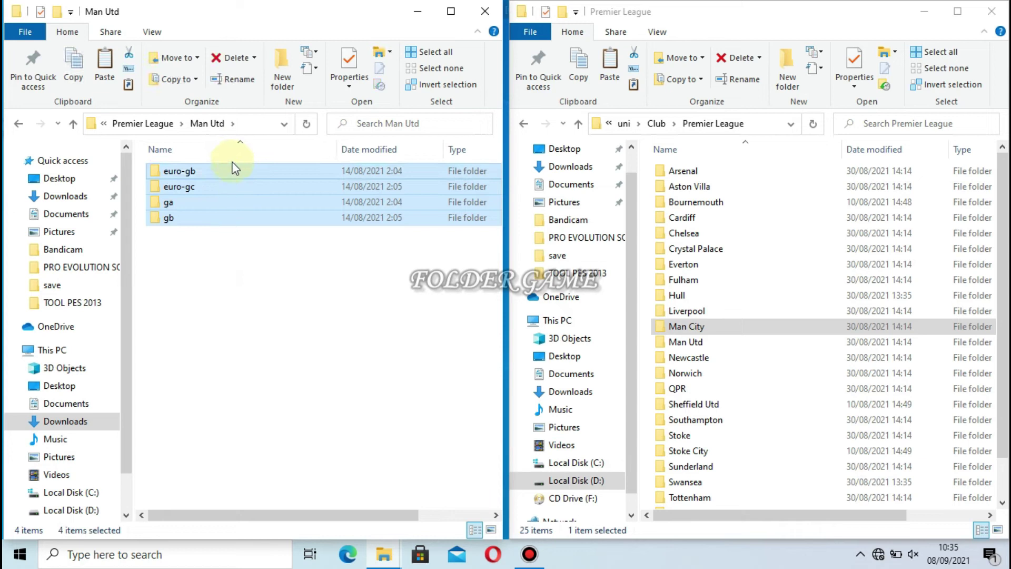
right_click(204, 188)
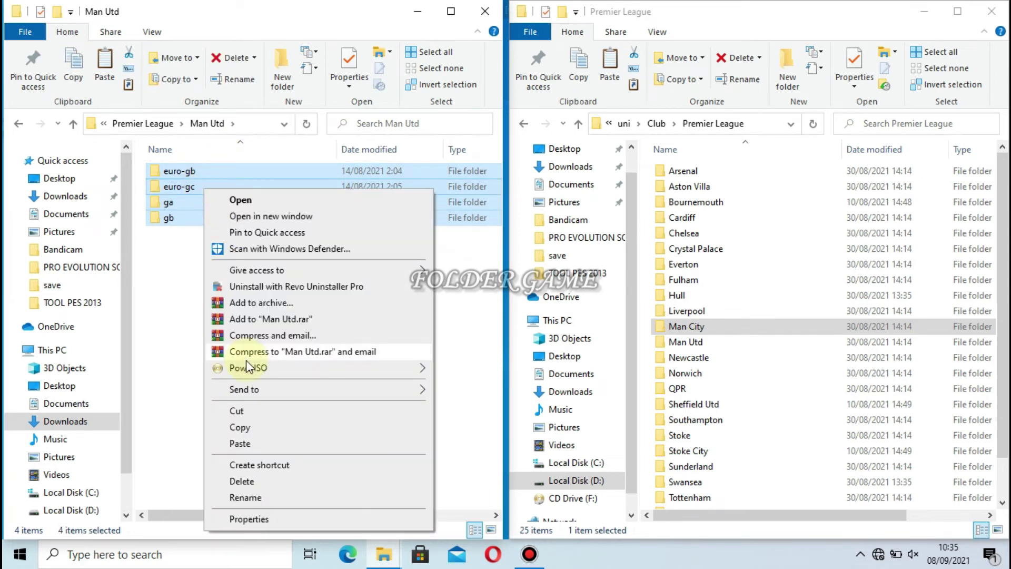
left_click(243, 428)
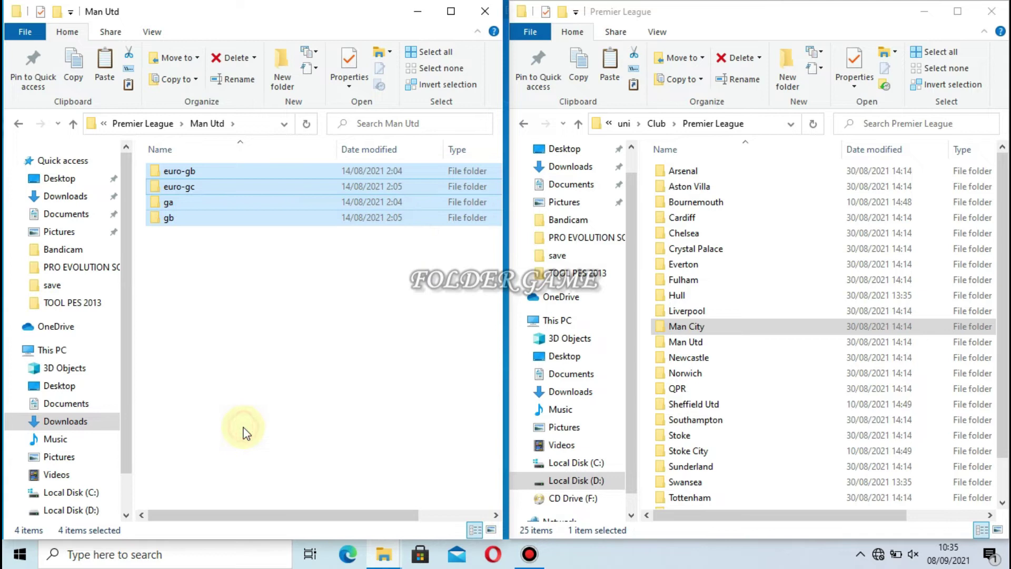
Open the game's Man Utd folder and paste the copied kit folders into it, replacing the existing files.
left_click(680, 346)
right_click(680, 346)
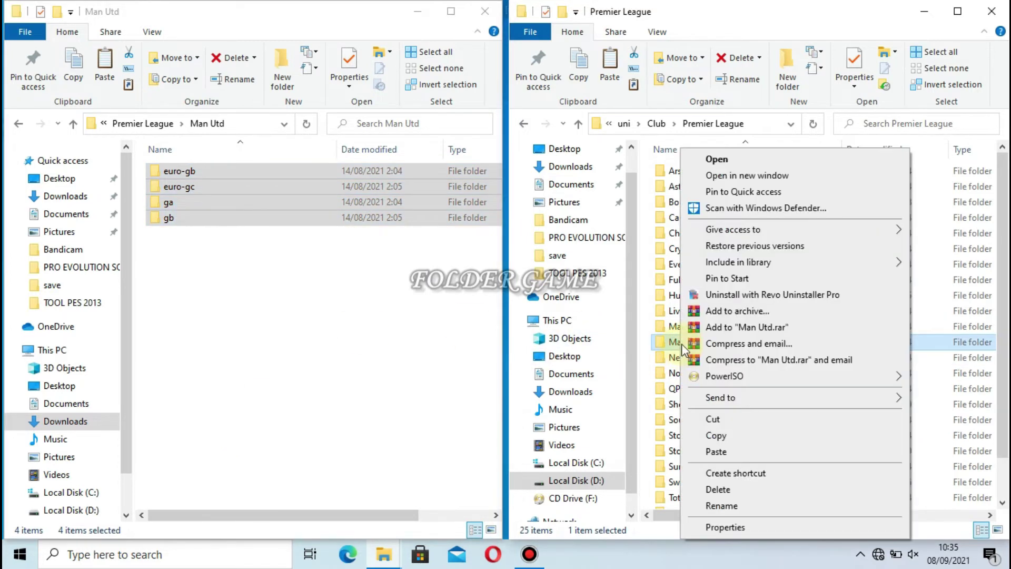
left_click(728, 166)
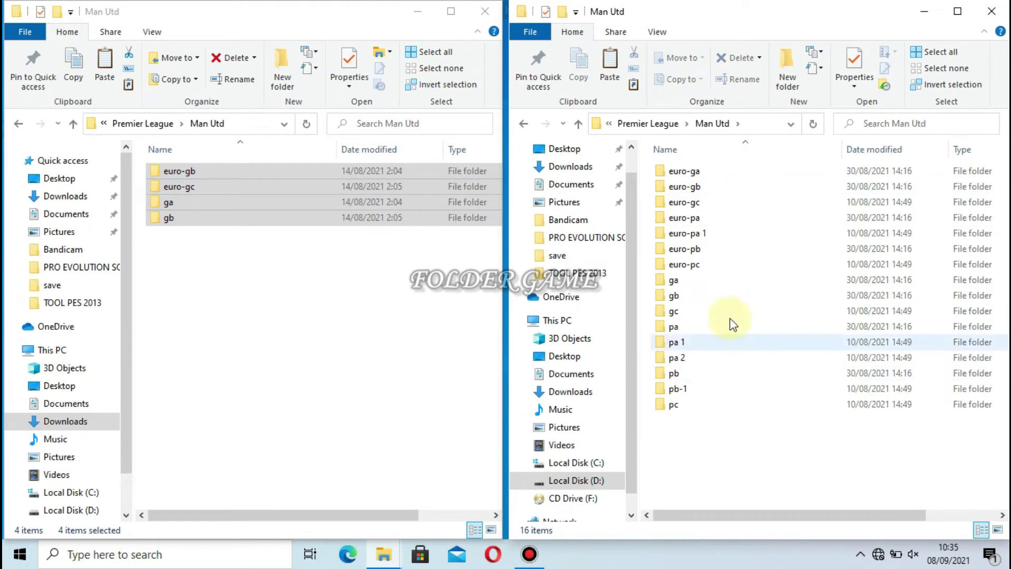
right_click(730, 299)
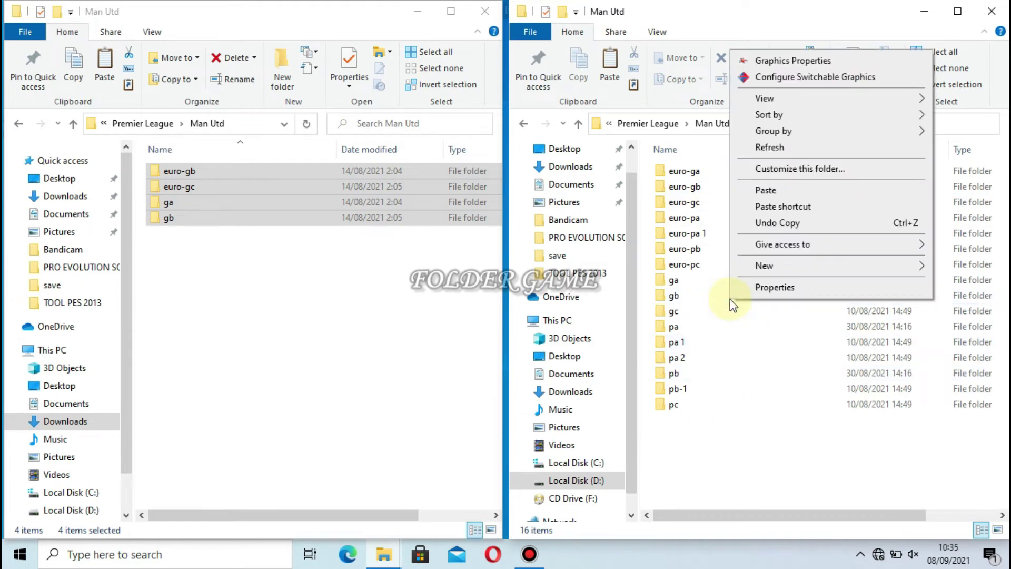
left_click(766, 187)
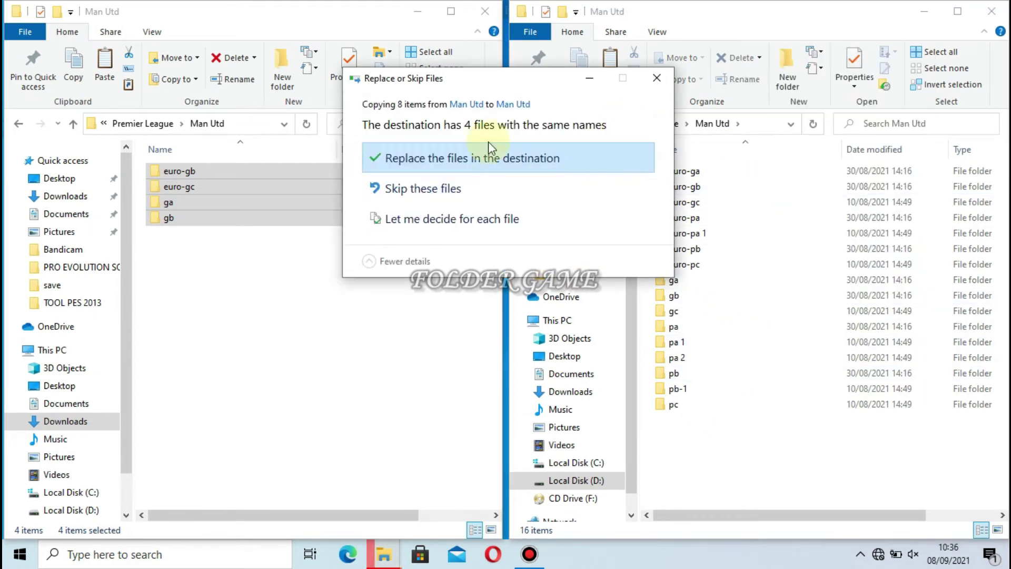
left_click(419, 158)
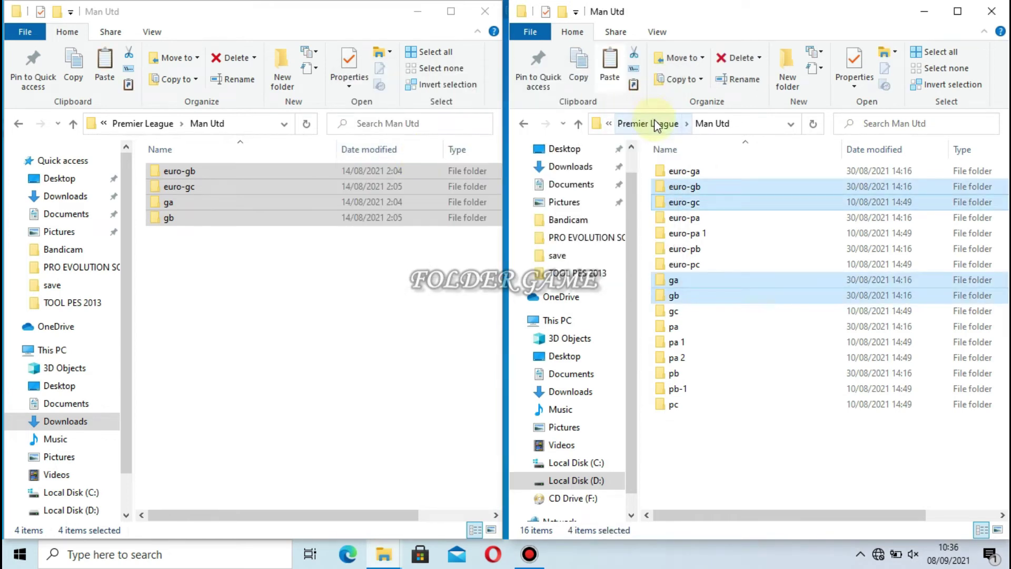
Go back to Premier League in both the game and the patch, and open the patch's Wolverhampton folder.
left_click(653, 122)
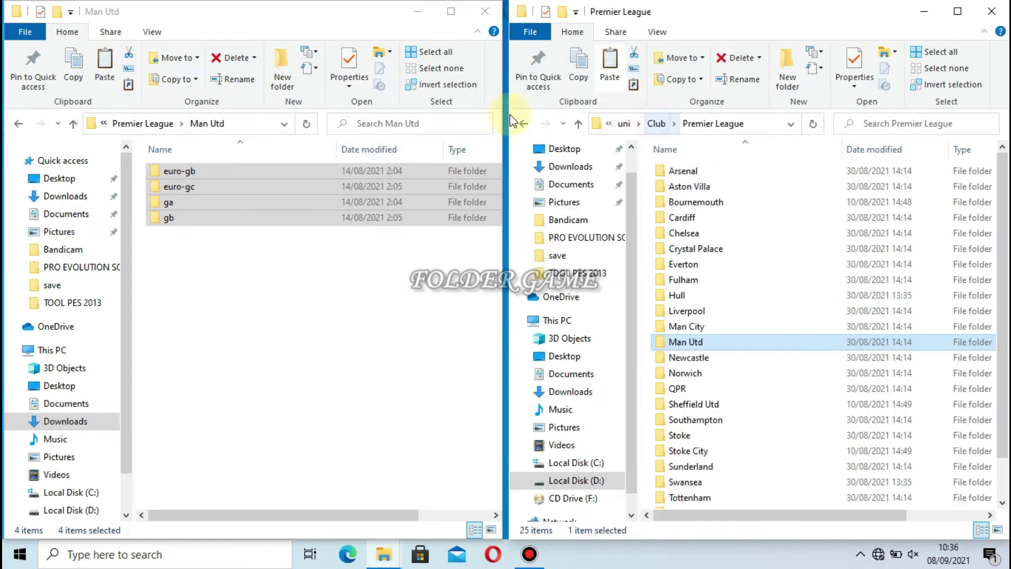
left_click(158, 129)
left_click(182, 219)
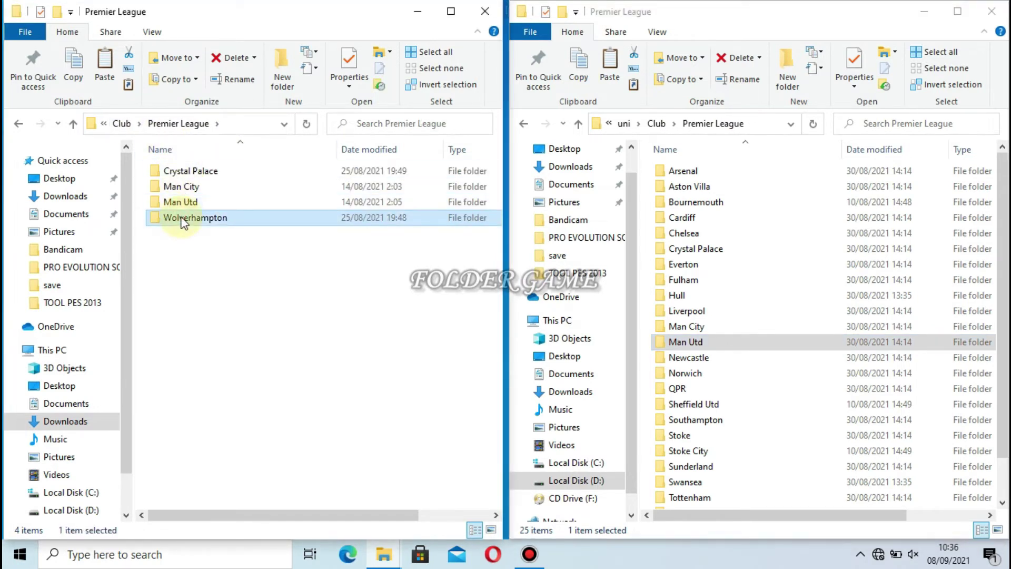
right_click(182, 219)
left_click(209, 156)
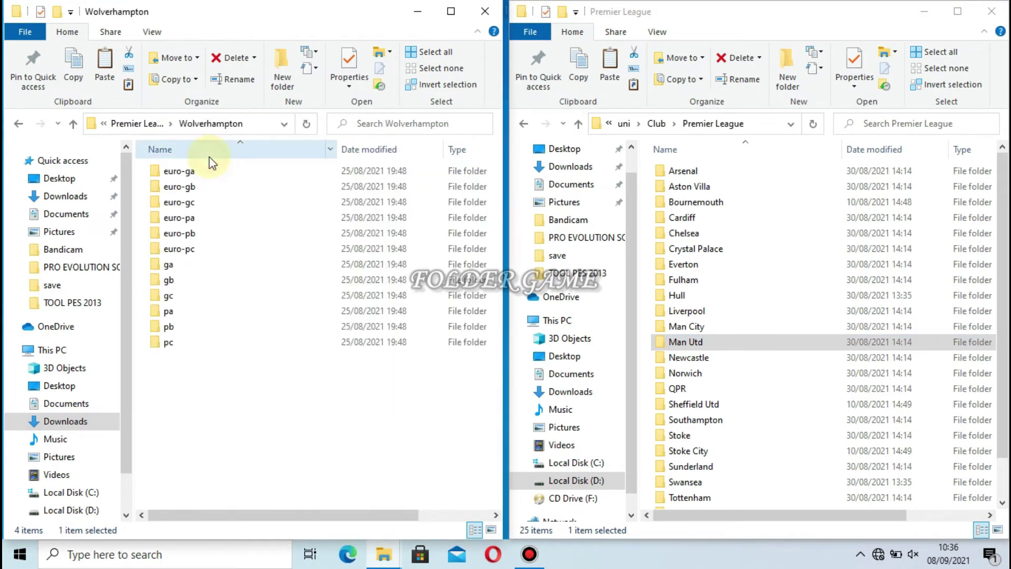
Copy all the kit folders in the patch's Wolverhampton folder, from euro-ga to pc.
left_click_drag(213, 370, 238, 176)
right_click(225, 192)
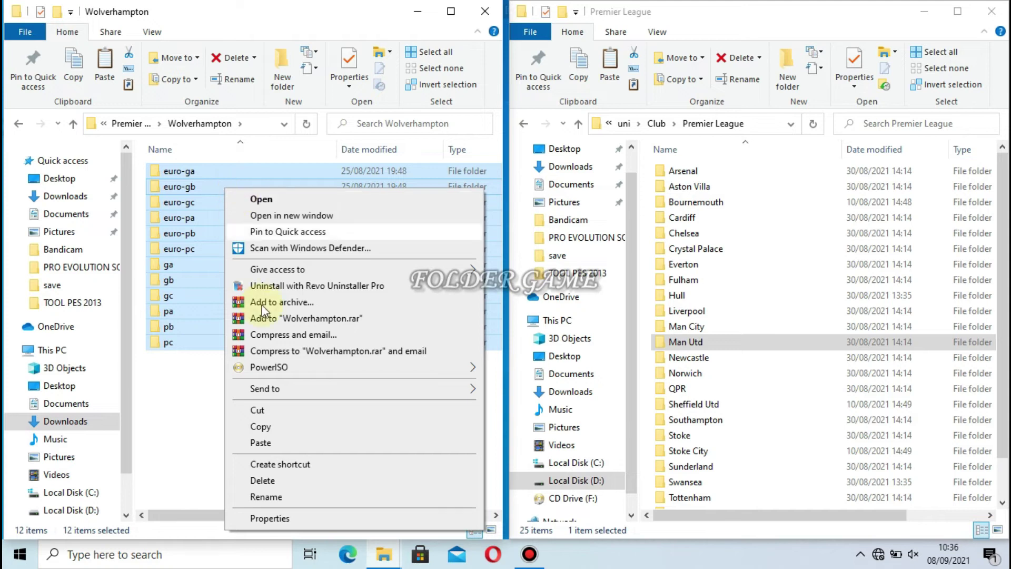
left_click(262, 427)
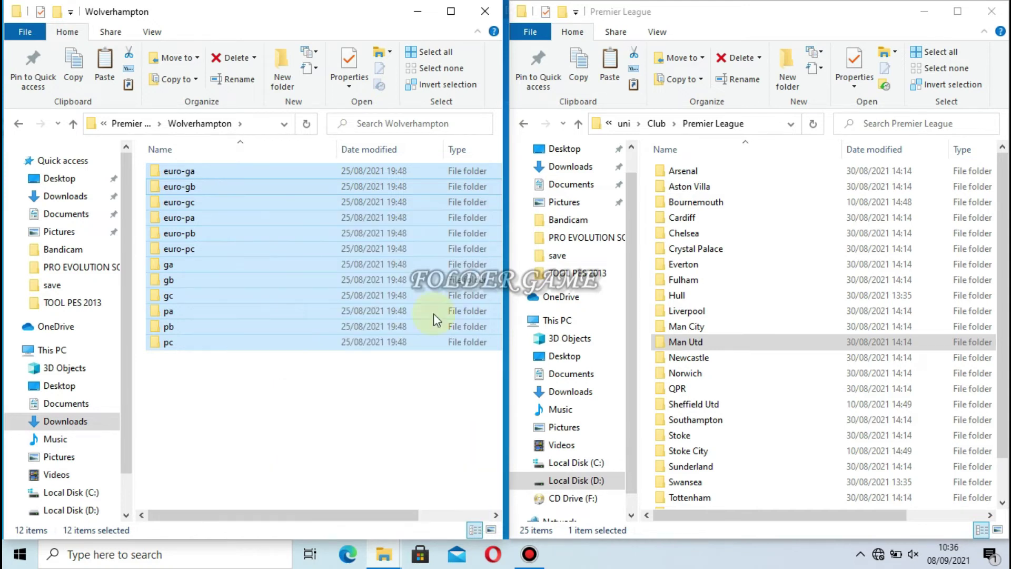
Go up to the game's Club folder, reopen Premier League and go into its Wolverhampton subfolder.
left_click(662, 128)
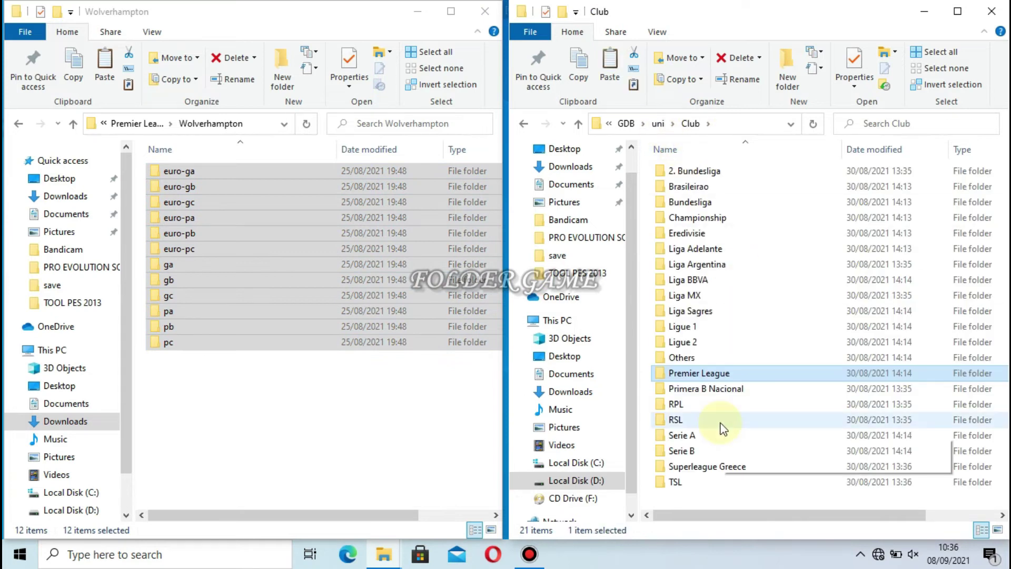
right_click(706, 373)
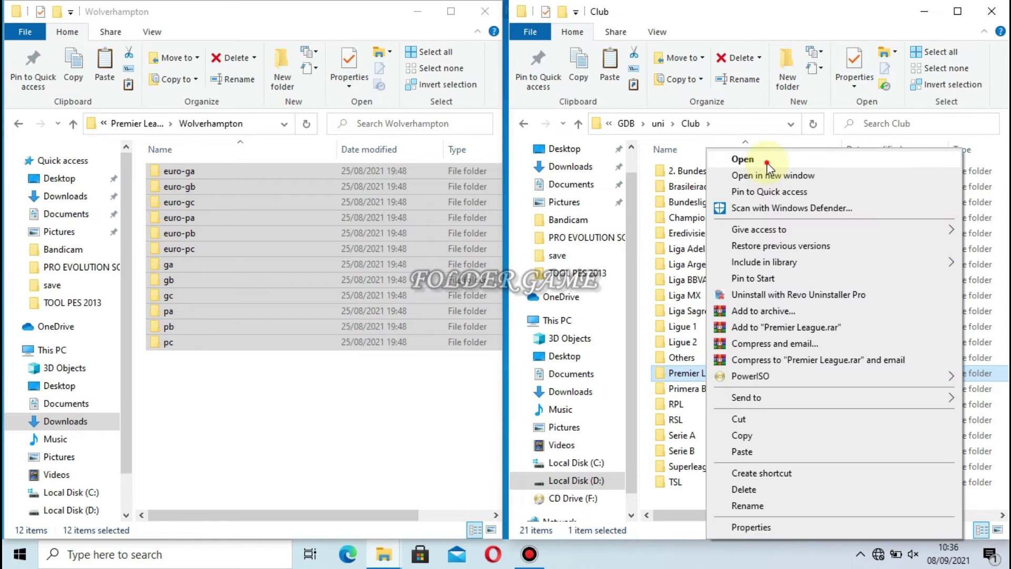
left_click(766, 163)
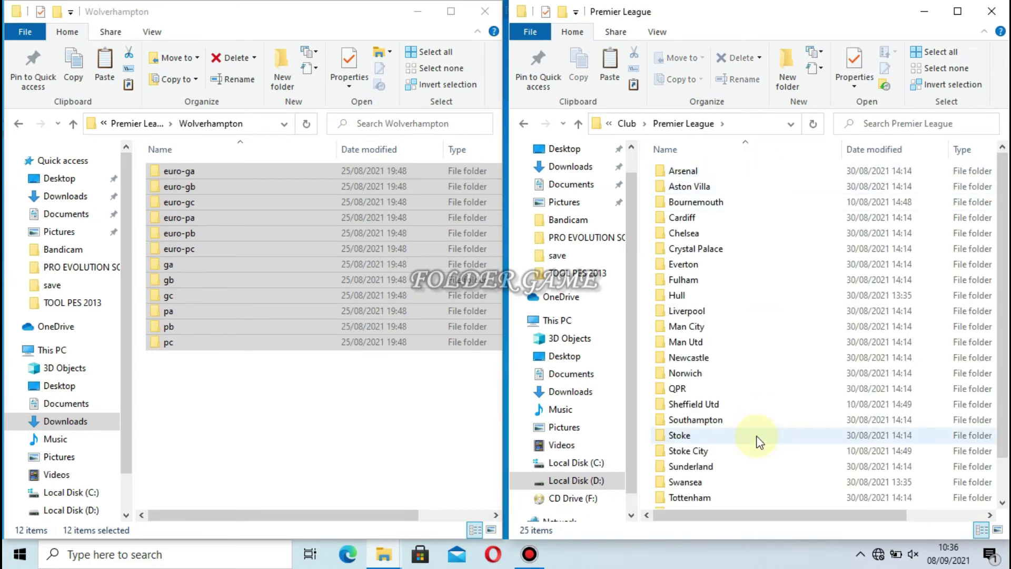
left_click_drag(1004, 316, 1005, 404)
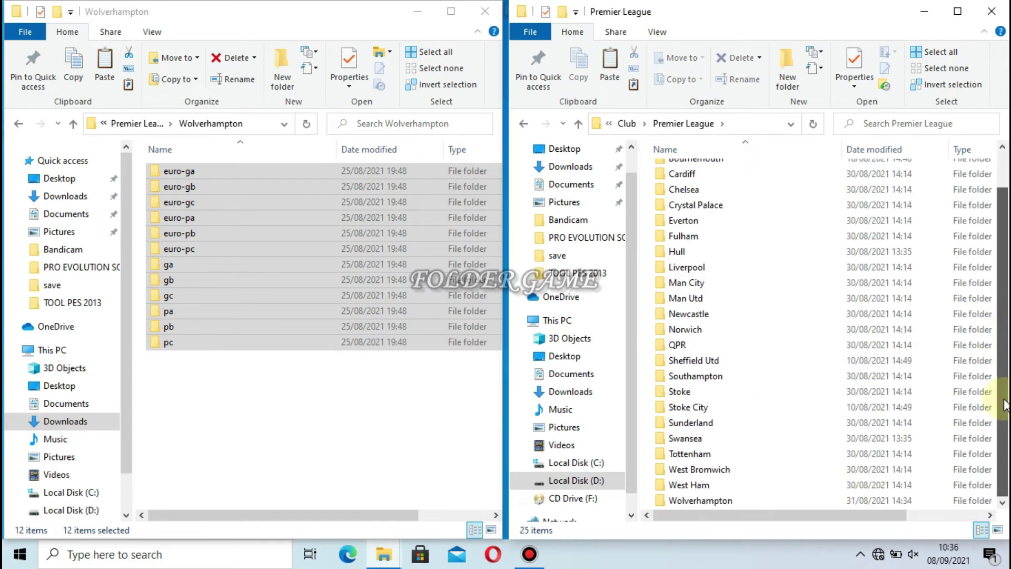
right_click(710, 501)
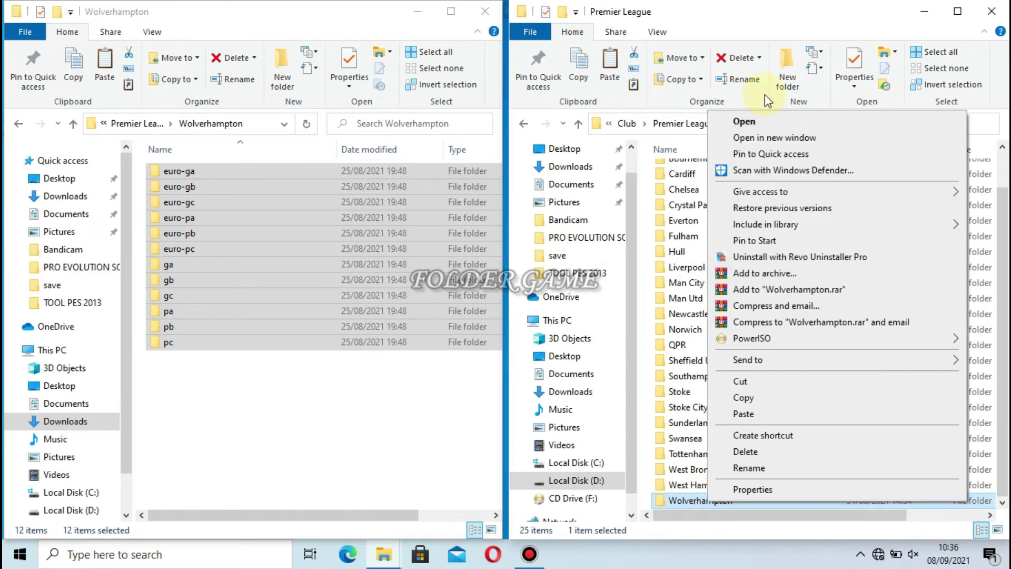
left_click(754, 122)
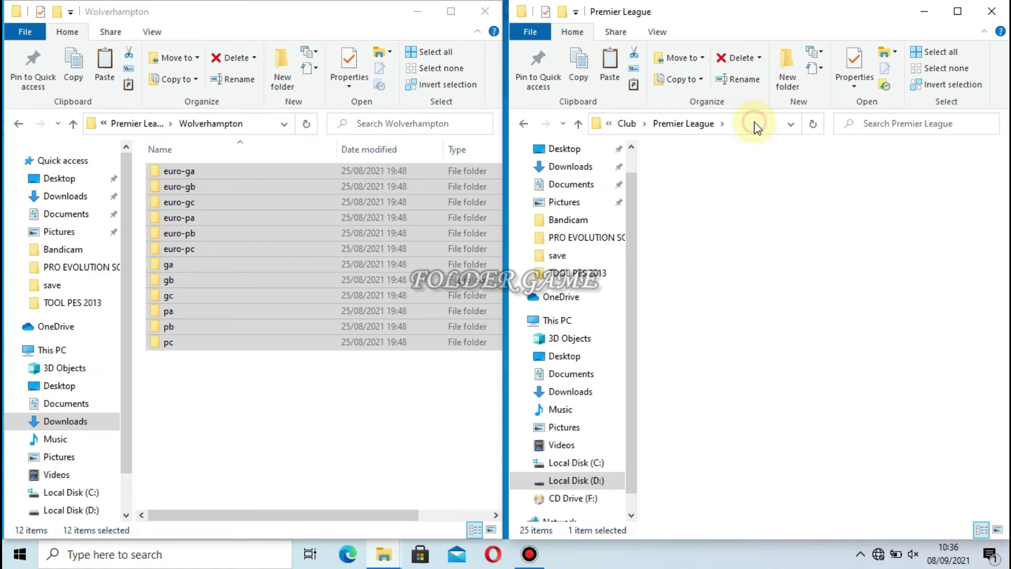
Paste the copied kit folders into the game's Wolverhampton folder, replacing the existing files.
right_click(764, 207)
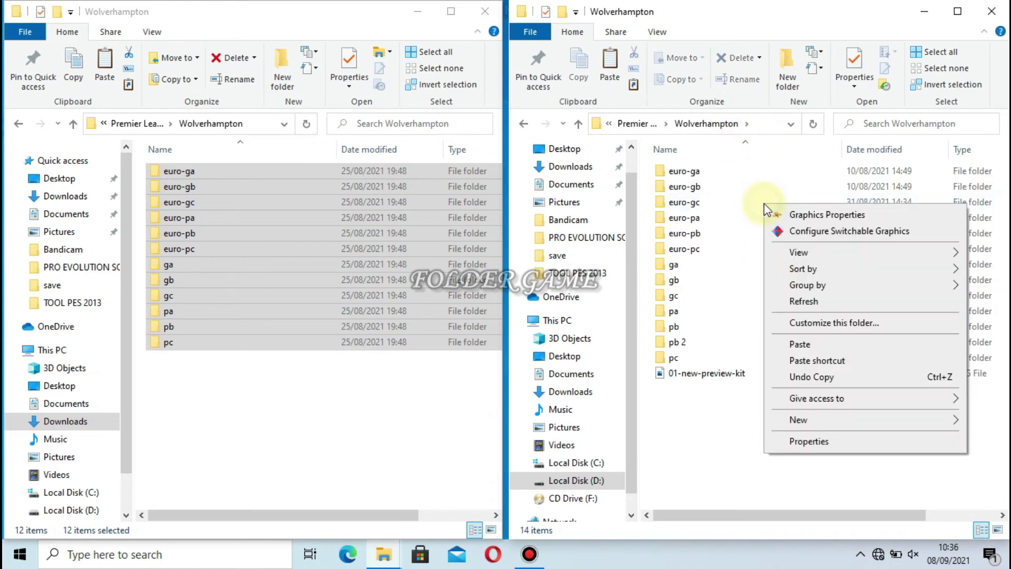
left_click(797, 343)
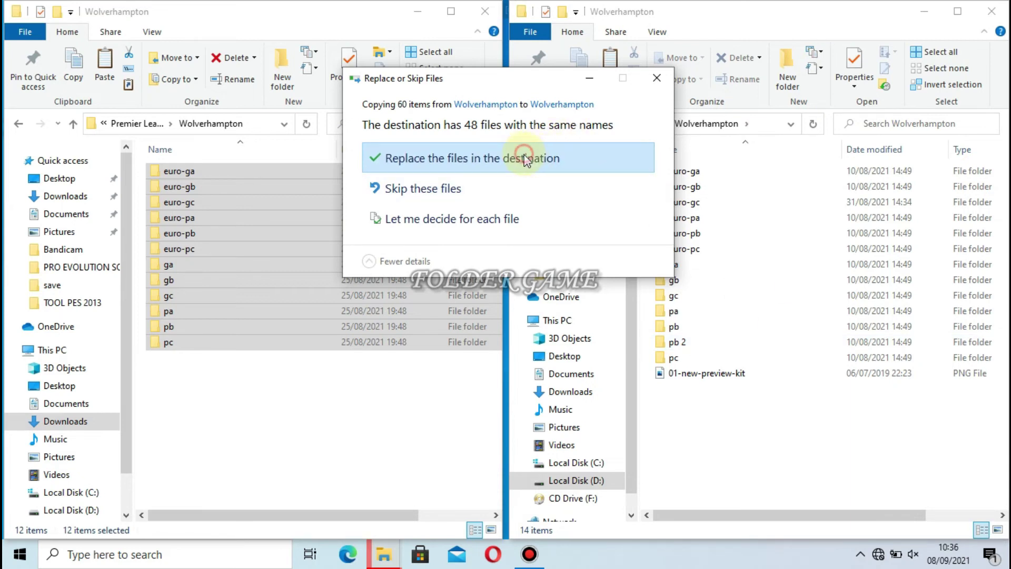
left_click(523, 154)
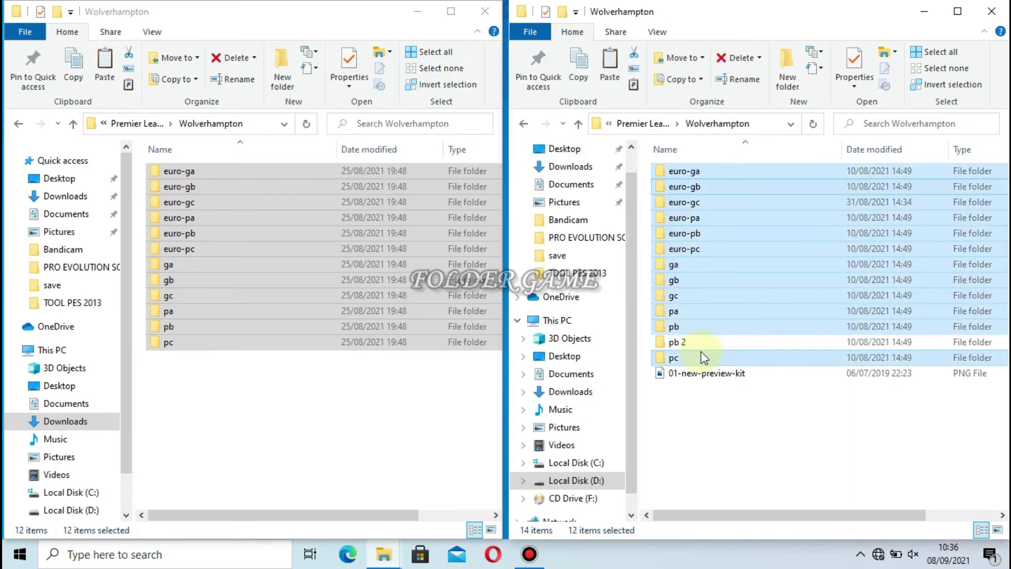